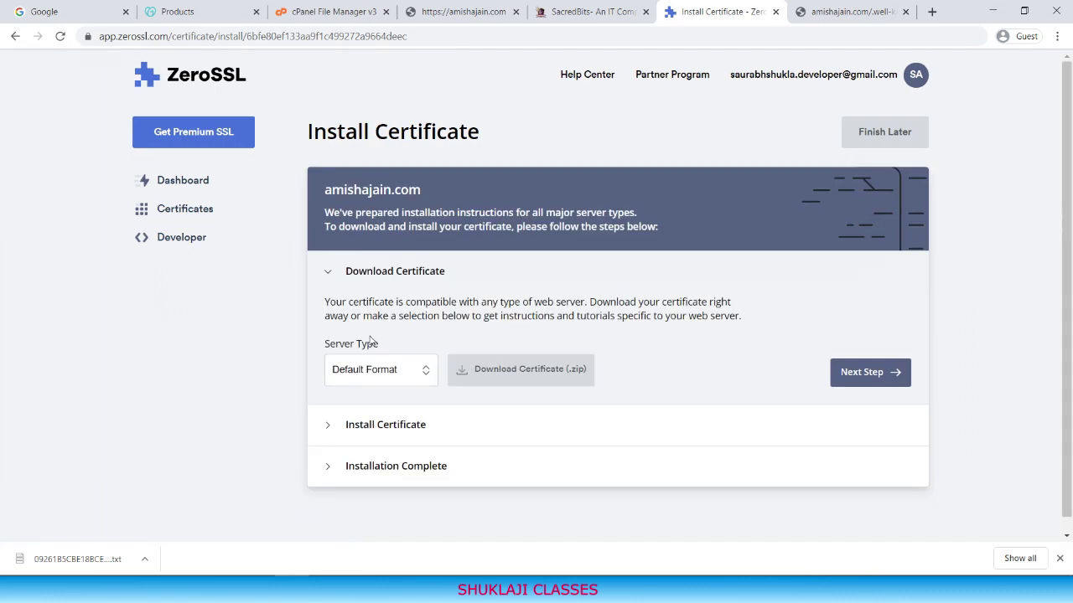
Download the amishajain.com certificate as a ZIP in Default Format and show the downloaded archive in its folder.
{"action": "scroll", "coordinate": [606, 299], "scroll_direction": "down", "scroll_amount": 1}
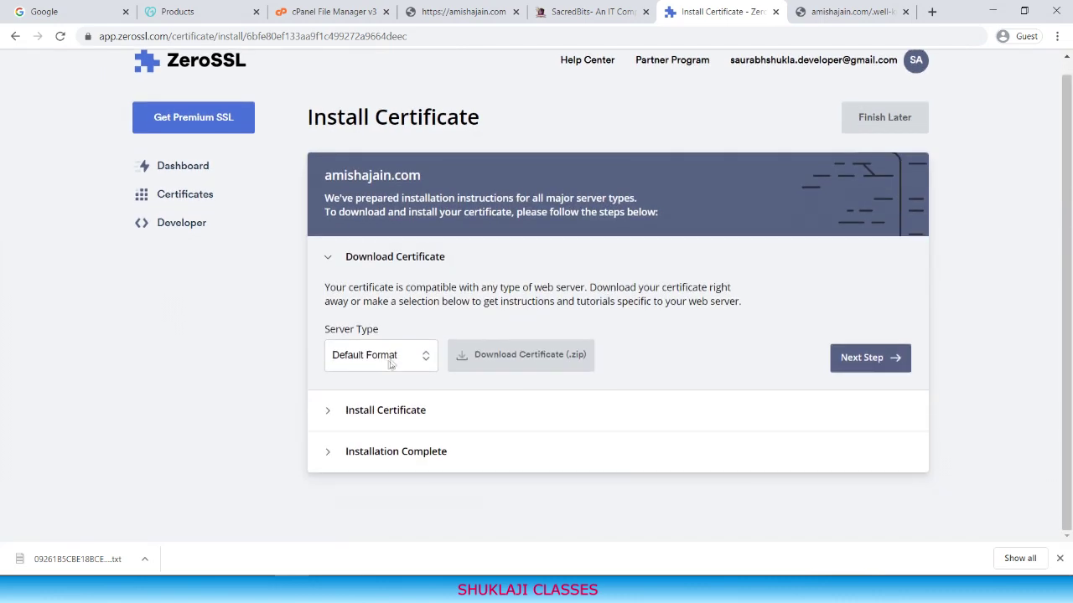
{"action": "left_click", "coordinate": [507, 357]}
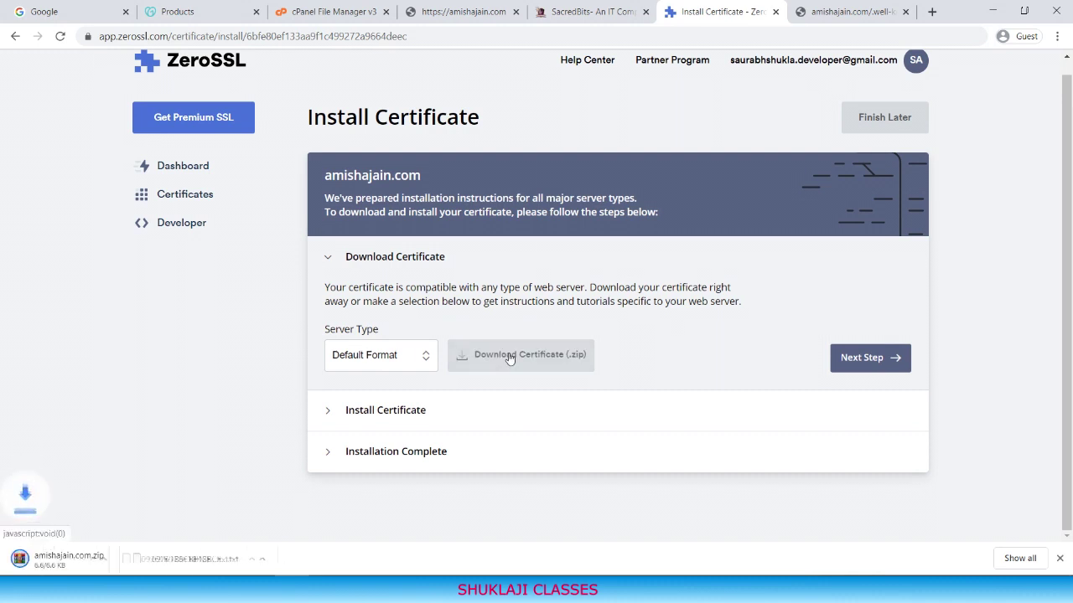
{"action": "left_click", "coordinate": [144, 559]}
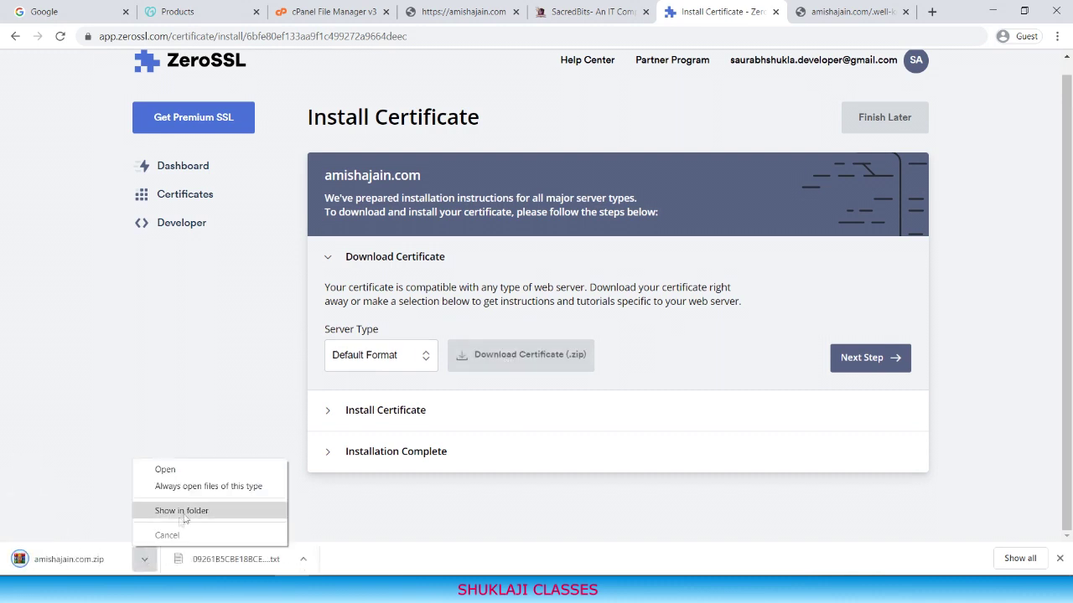
{"action": "left_click", "coordinate": [197, 511]}
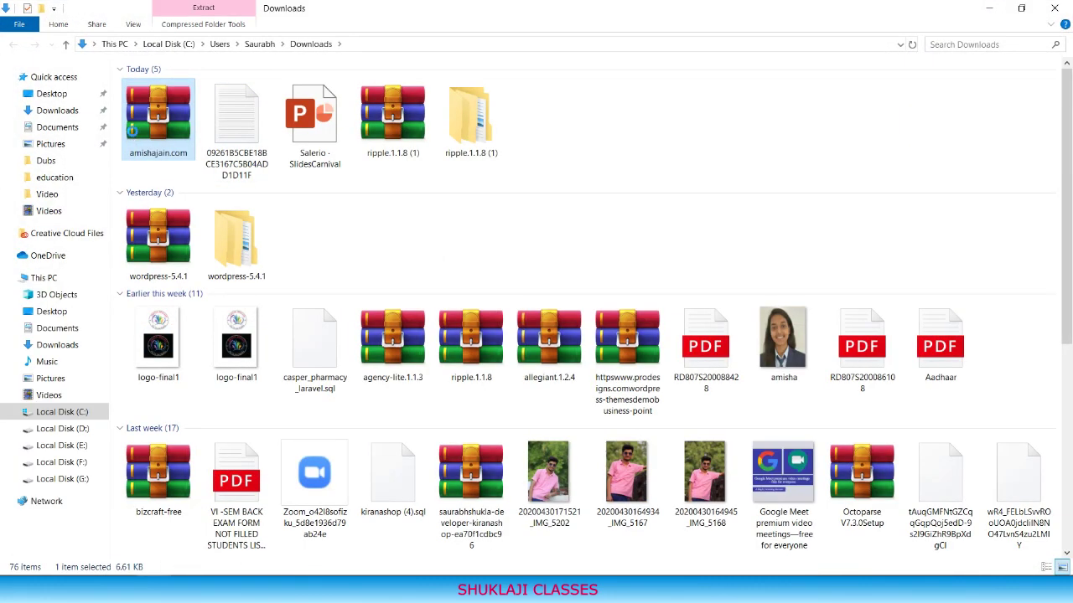
Extract the amishajain.com archive in Downloads and open the extracted amishajain.com folder.
{"action": "right_click", "coordinate": [132, 131]}
{"action": "left_click", "coordinate": [154, 219]}
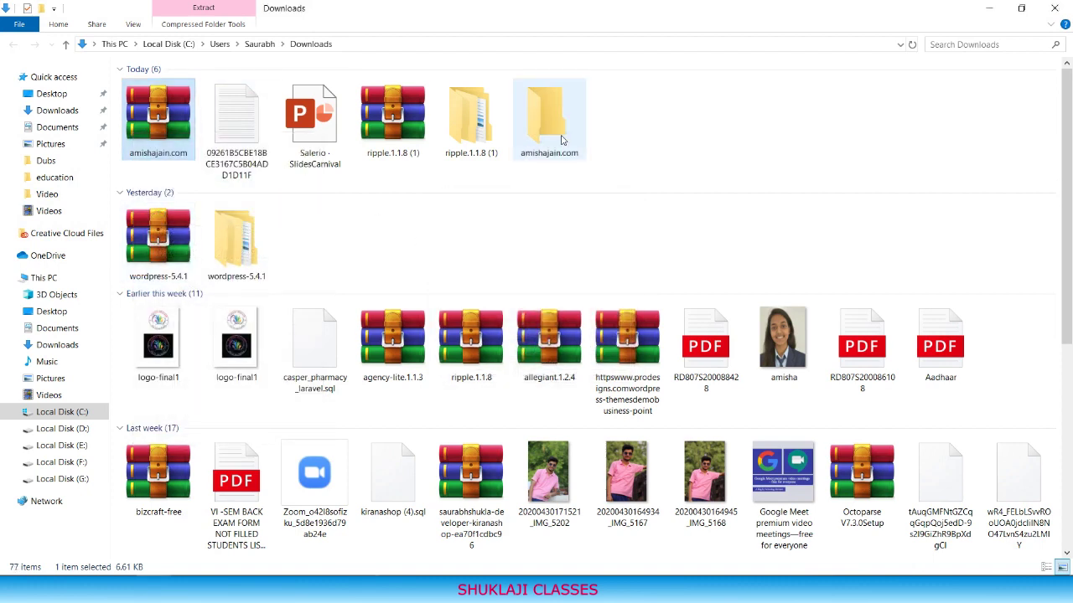
{"action": "double_click", "coordinate": [563, 139]}
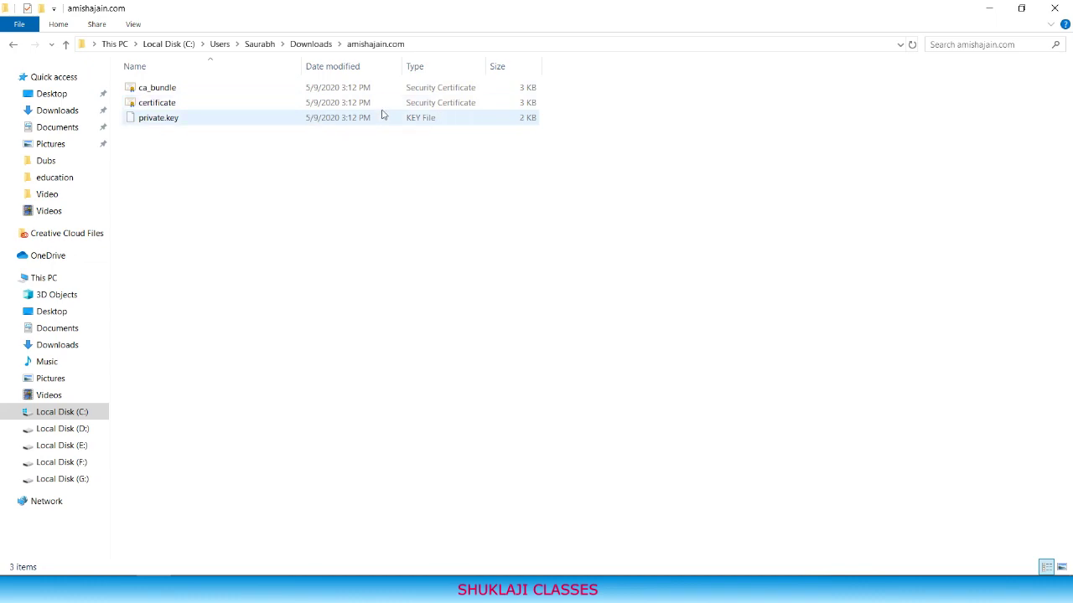
Return to ZeroSSL in Chrome, review the server types while keeping Default Format, and open the Install Certificate instructions.
{"action": "key", "text": "alt+Tab"}
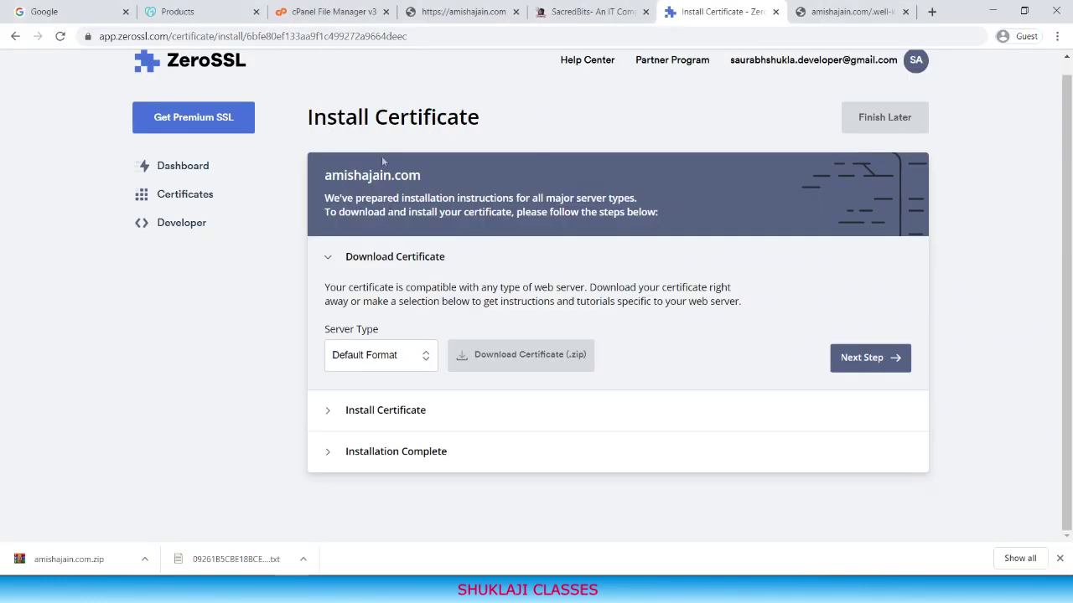
{"action": "left_click", "coordinate": [387, 355]}
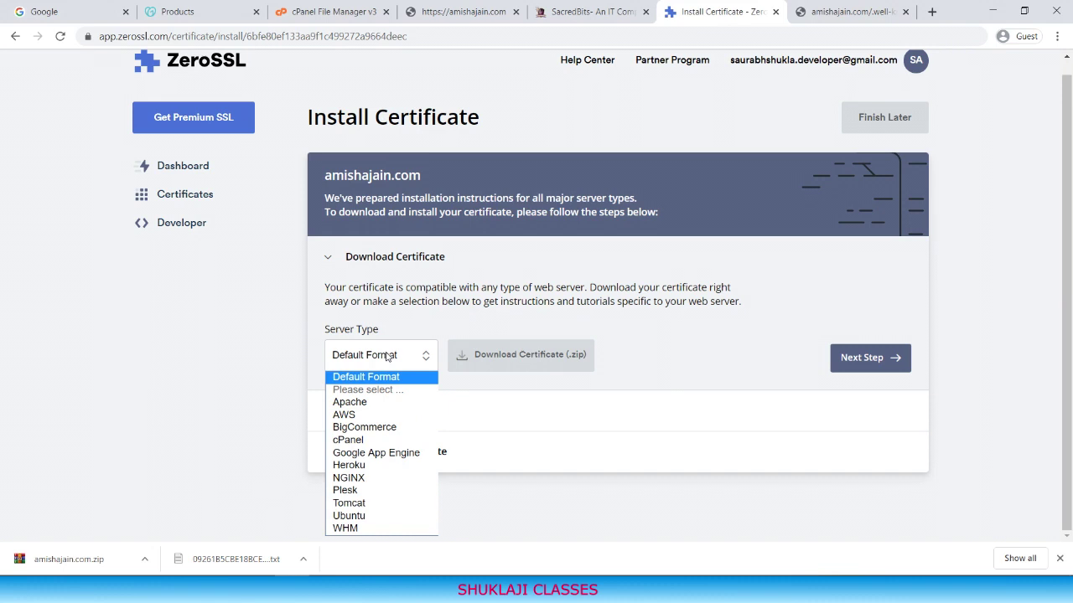
{"action": "left_click", "coordinate": [638, 246]}
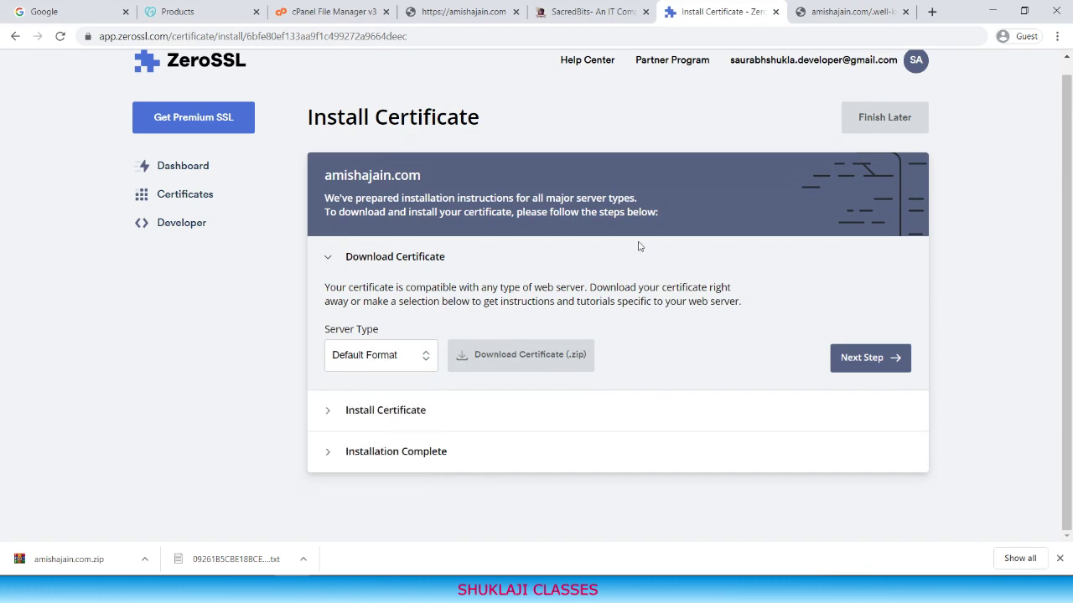
{"action": "left_click", "coordinate": [421, 413]}
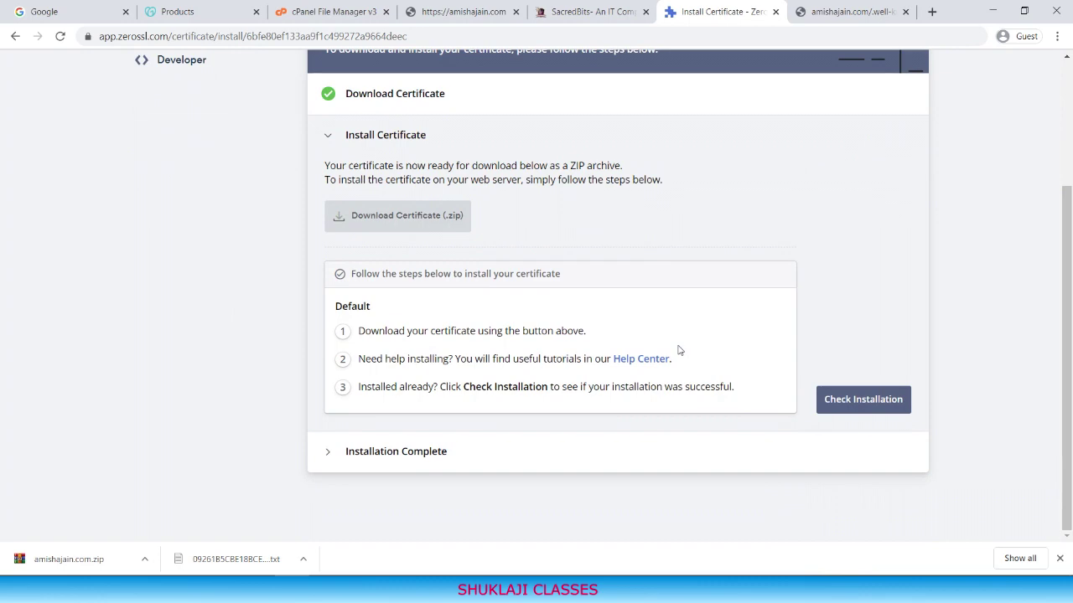
Open cPanel from the GoDaddy management page of the Ultimate Linux Hosting with cPanel plan.
{"action": "key", "text": "alt+Tab"}
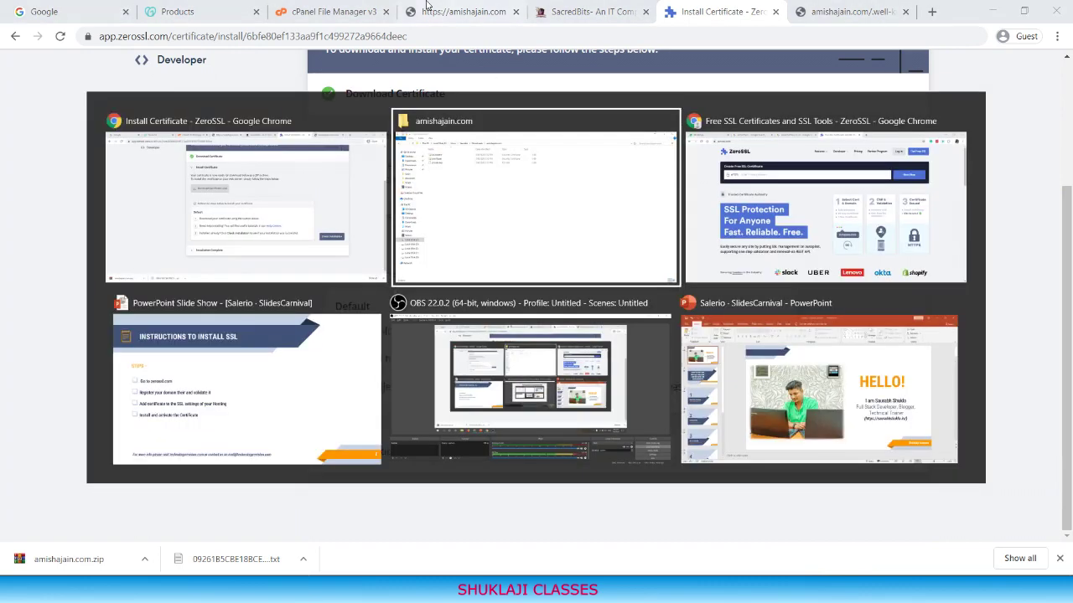
{"action": "key", "text": "alt+Tab"}
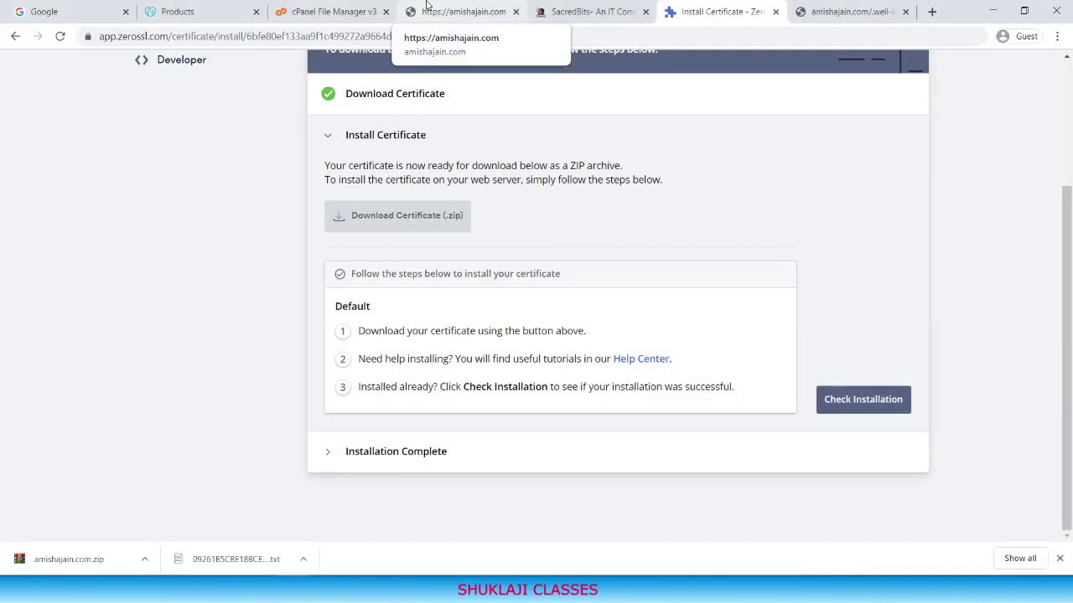
{"action": "left_click", "coordinate": [426, 5]}
{"action": "left_click", "coordinate": [328, 7]}
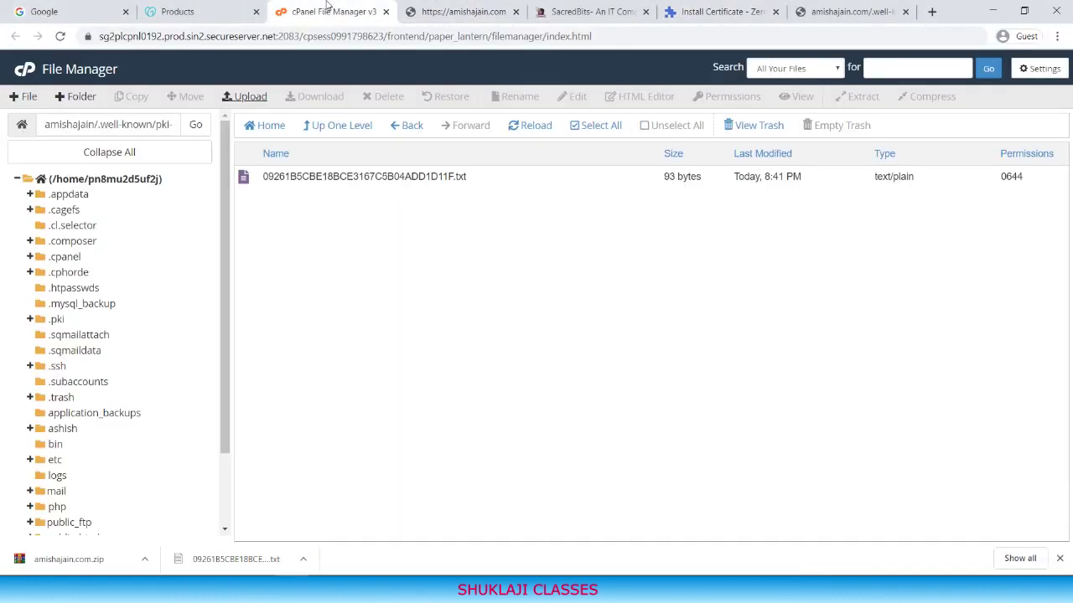
{"action": "left_click", "coordinate": [231, 5]}
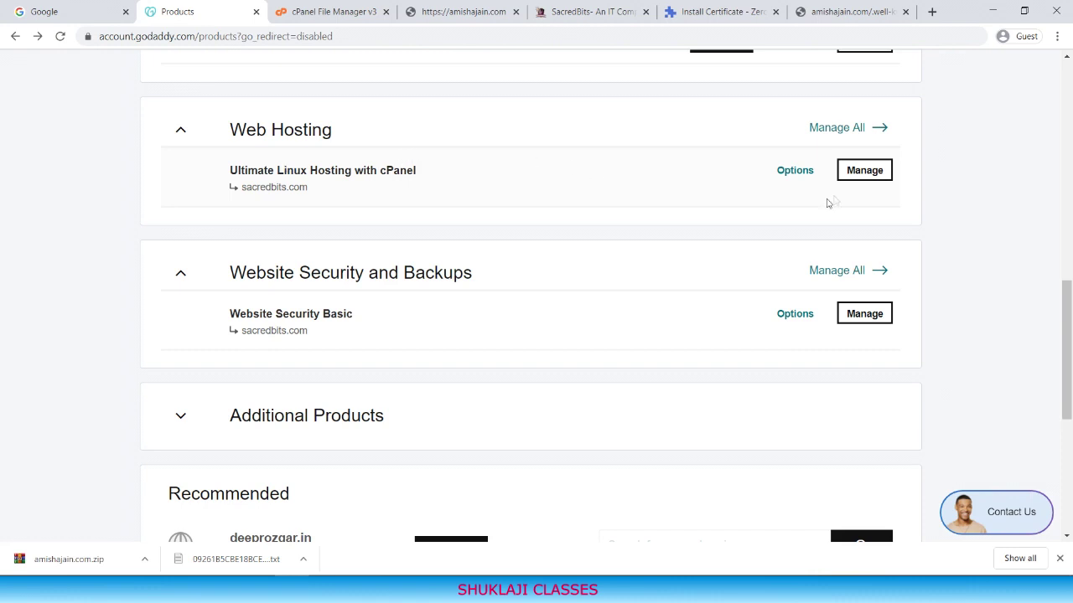
{"action": "left_click", "coordinate": [868, 175]}
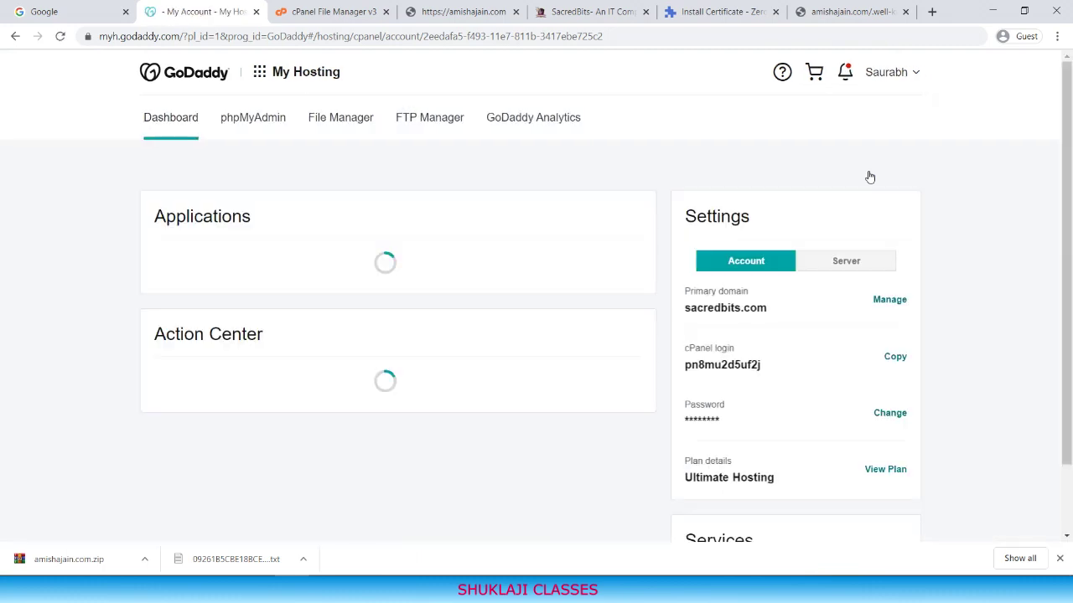
{"action": "left_click", "coordinate": [702, 219]}
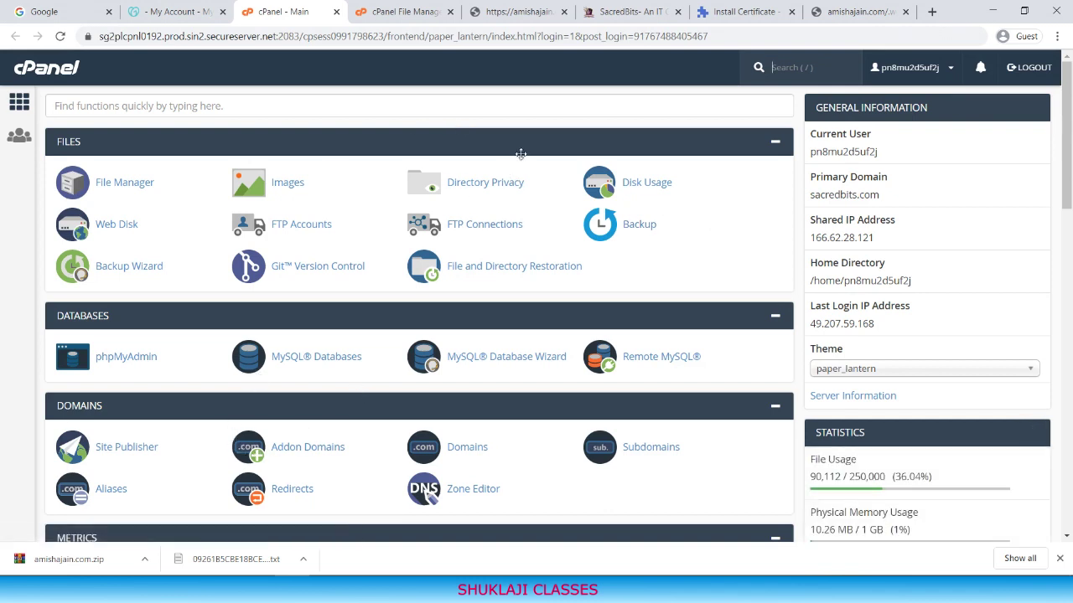
Search the cPanel functions for "ssl" and open the SSL site management page of SSL/TLS.
{"action": "left_click", "coordinate": [575, 114]}
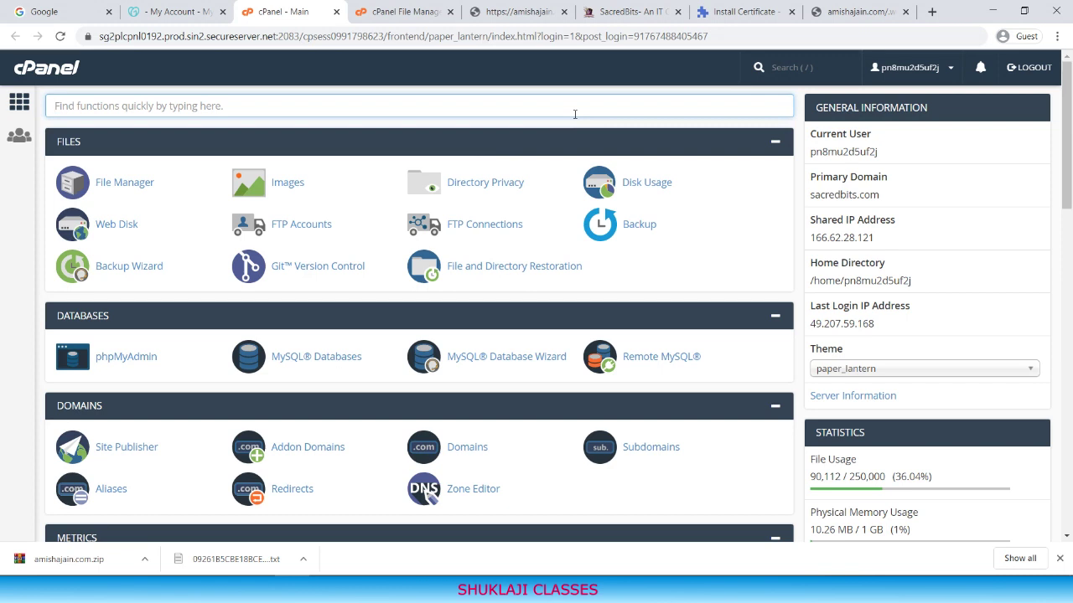
{"action": "type", "text": "ssl"}
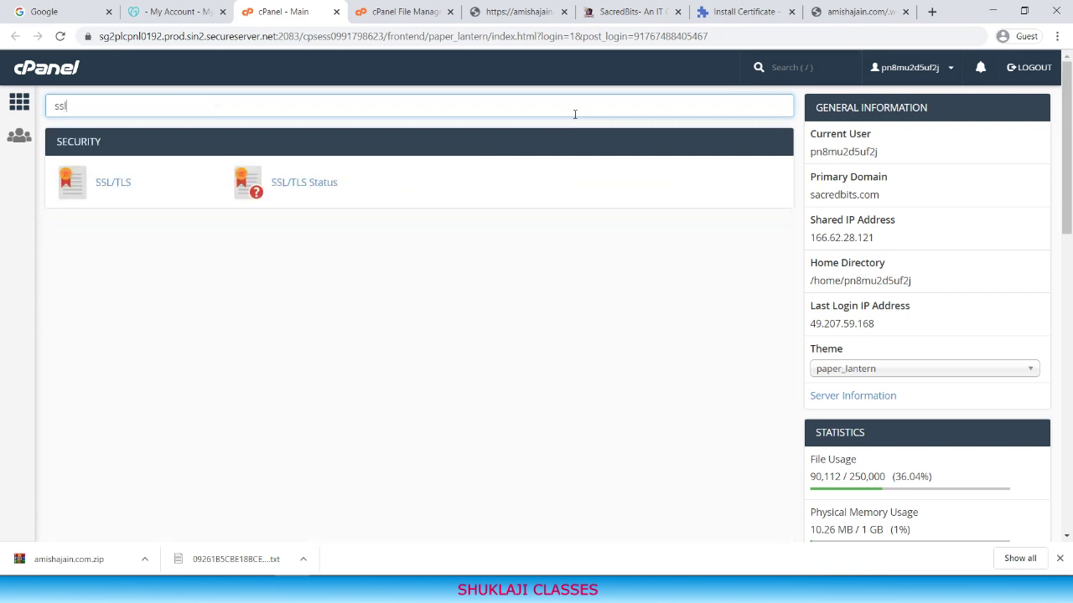
{"action": "left_click", "coordinate": [115, 191]}
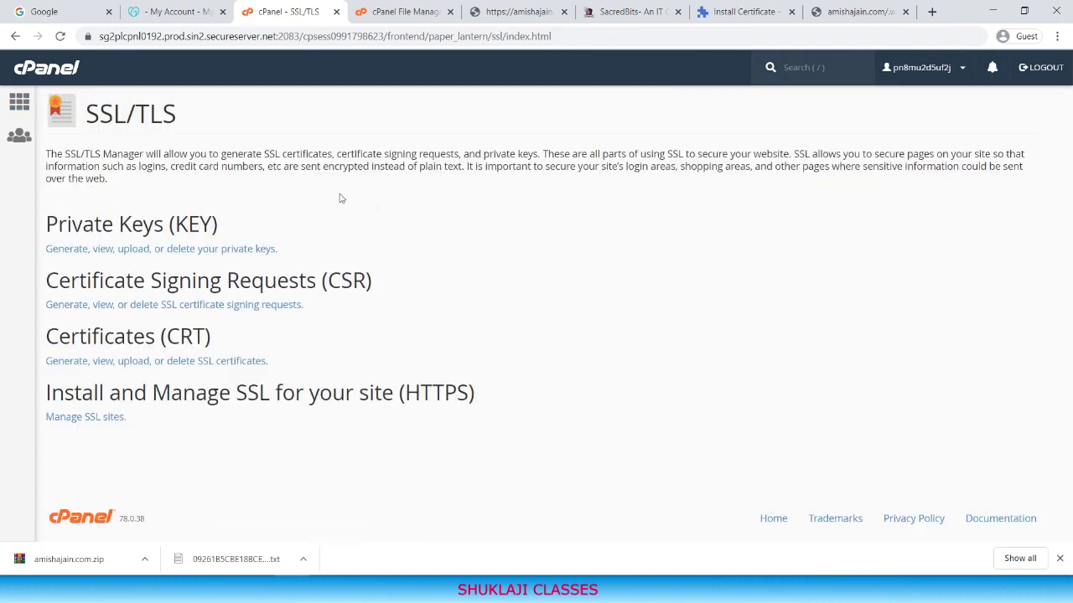
{"action": "left_click", "coordinate": [85, 424]}
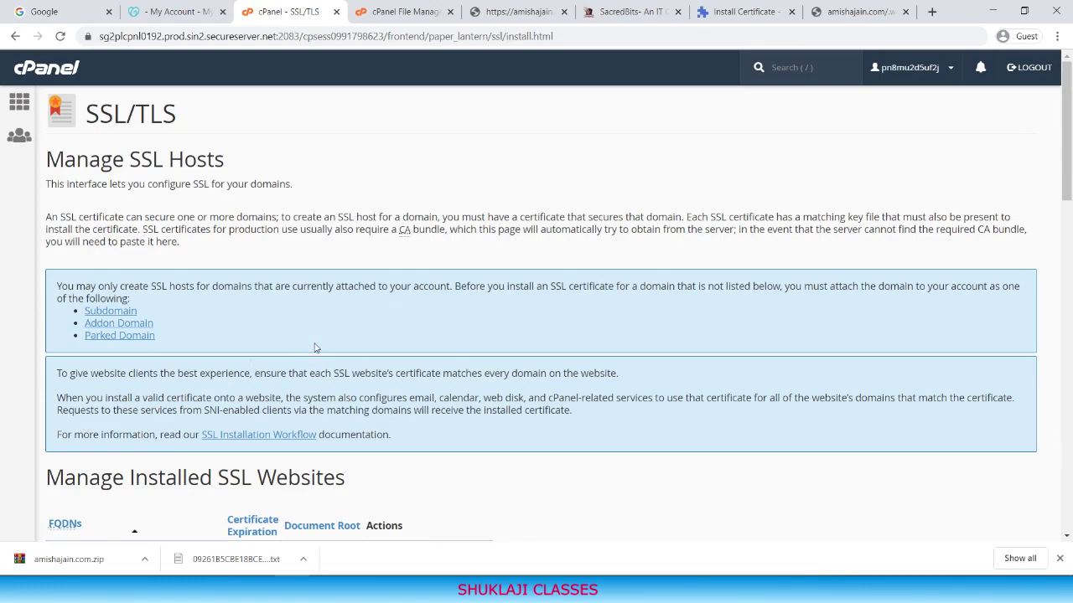
Start uninstalling the amishajain.com certificate from the list of installed SSL websites.
{"action": "scroll", "coordinate": [316, 348], "scroll_direction": "down", "scroll_amount": 4}
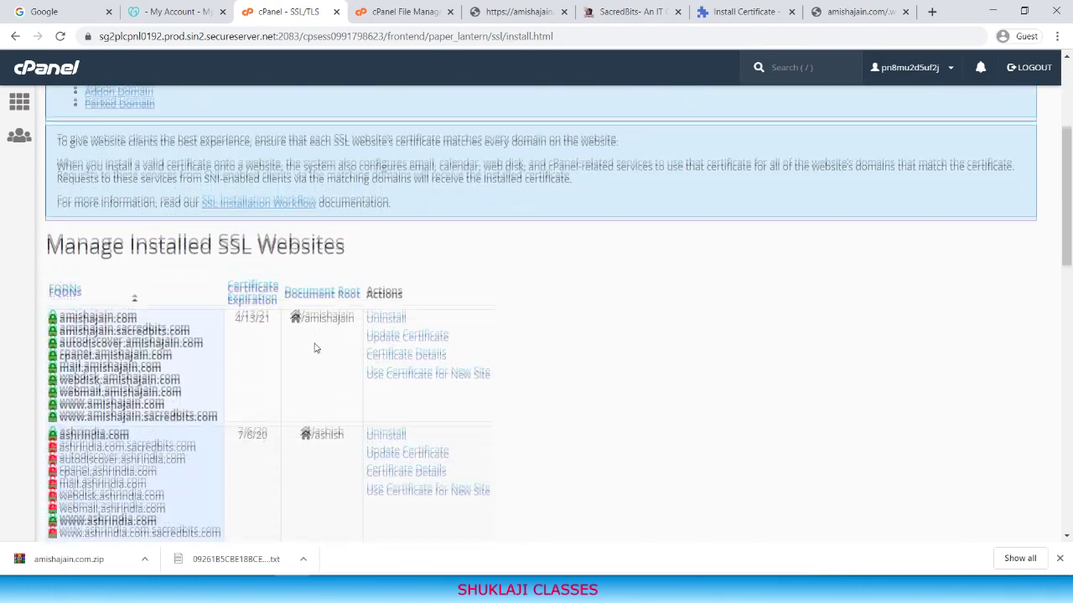
{"action": "scroll", "coordinate": [315, 348], "scroll_direction": "down", "scroll_amount": 2}
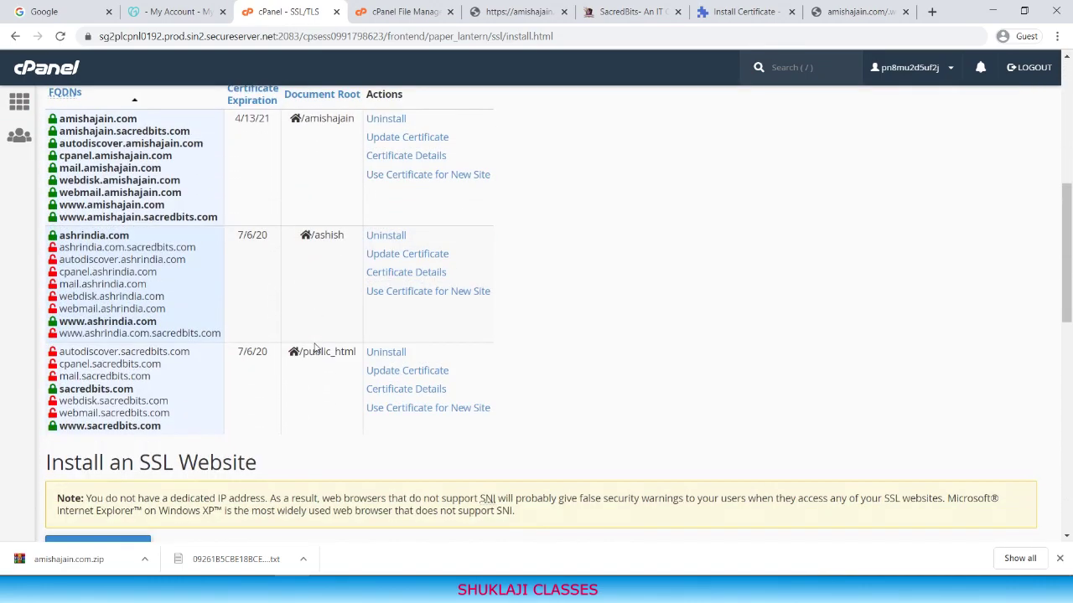
{"action": "scroll", "coordinate": [316, 348], "scroll_direction": "up", "scroll_amount": 2}
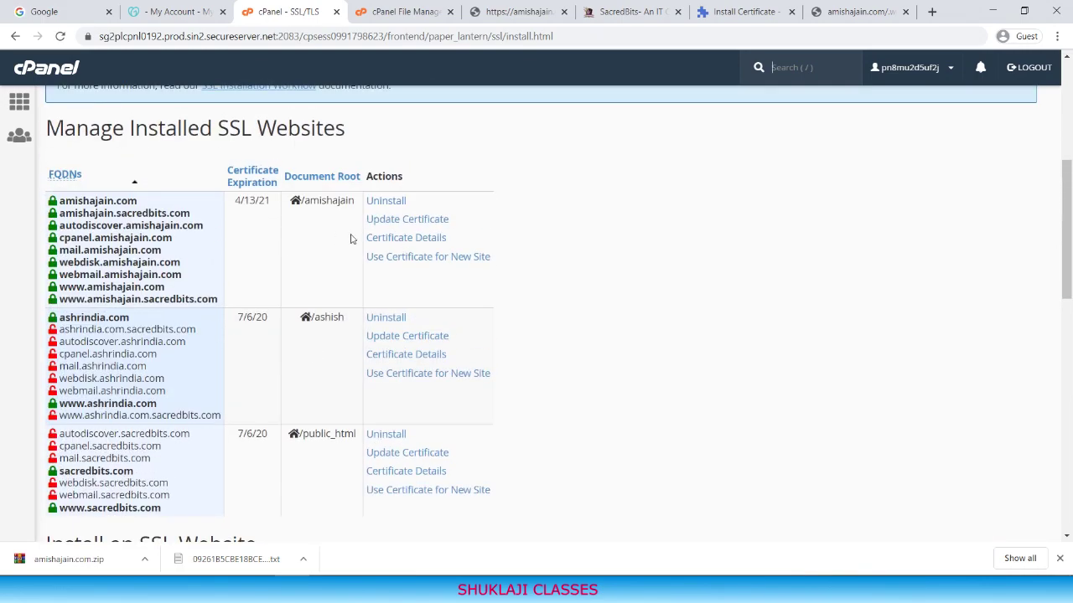
{"action": "scroll", "coordinate": [553, 240], "scroll_direction": "down", "scroll_amount": 3}
{"action": "scroll", "coordinate": [553, 241], "scroll_direction": "up", "scroll_amount": 5}
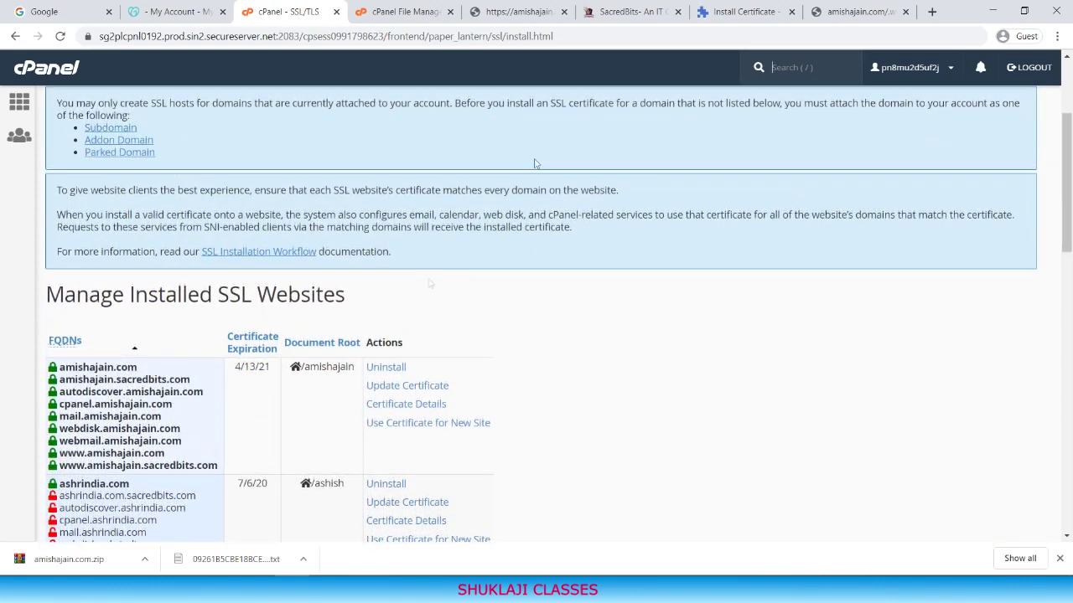
{"action": "scroll", "coordinate": [552, 362], "scroll_direction": "down", "scroll_amount": 2}
{"action": "scroll", "coordinate": [552, 363], "scroll_direction": "down", "scroll_amount": 1}
{"action": "scroll", "coordinate": [550, 364], "scroll_direction": "up", "scroll_amount": 1}
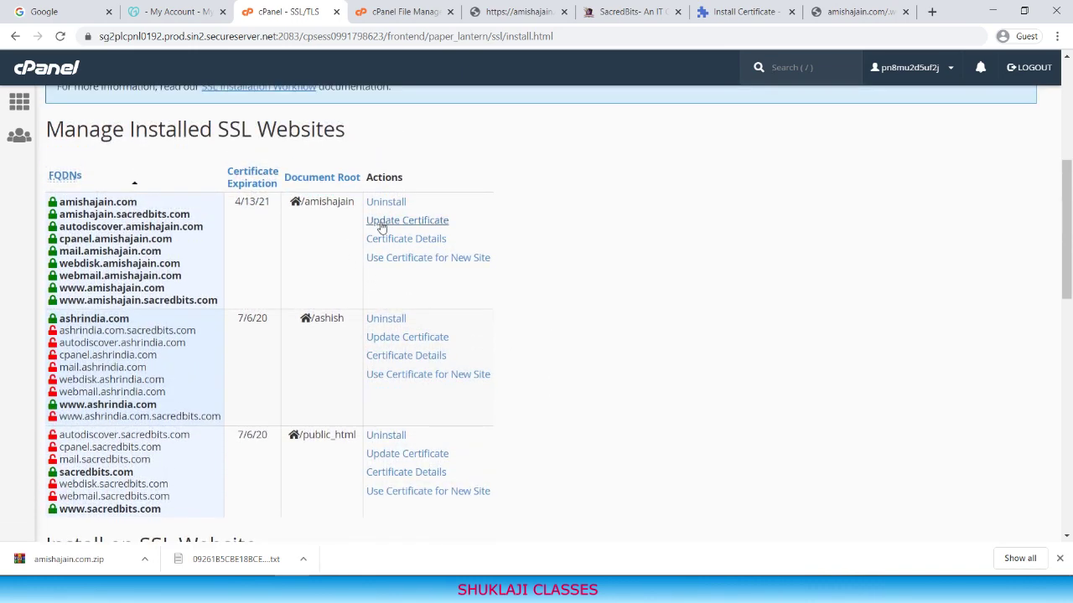
{"action": "left_click", "coordinate": [390, 203]}
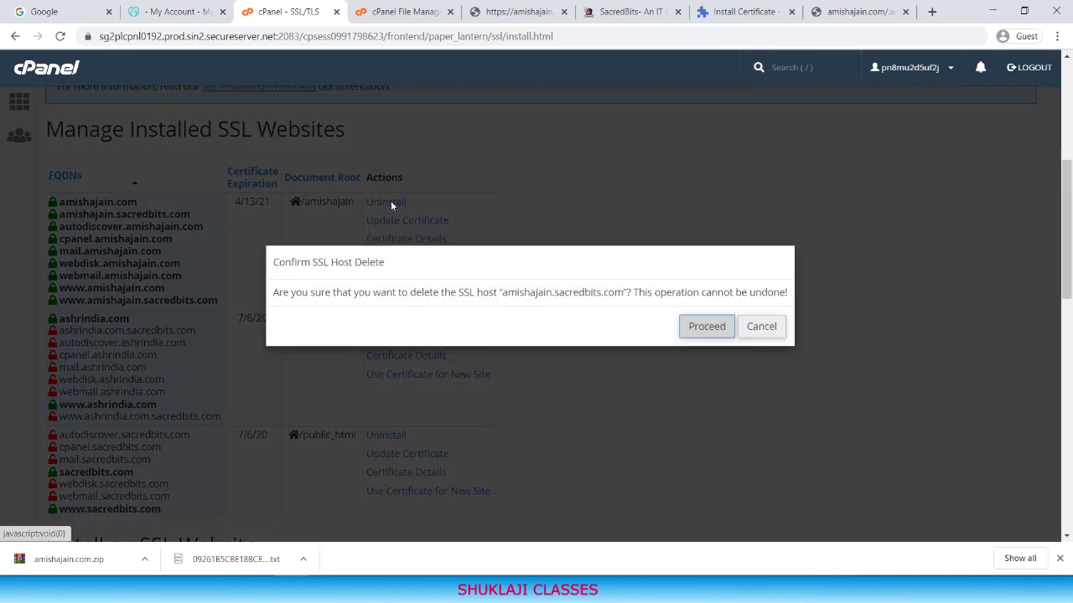
Load amishajain.com in a new browser tab.
{"action": "left_click", "coordinate": [882, 8]}
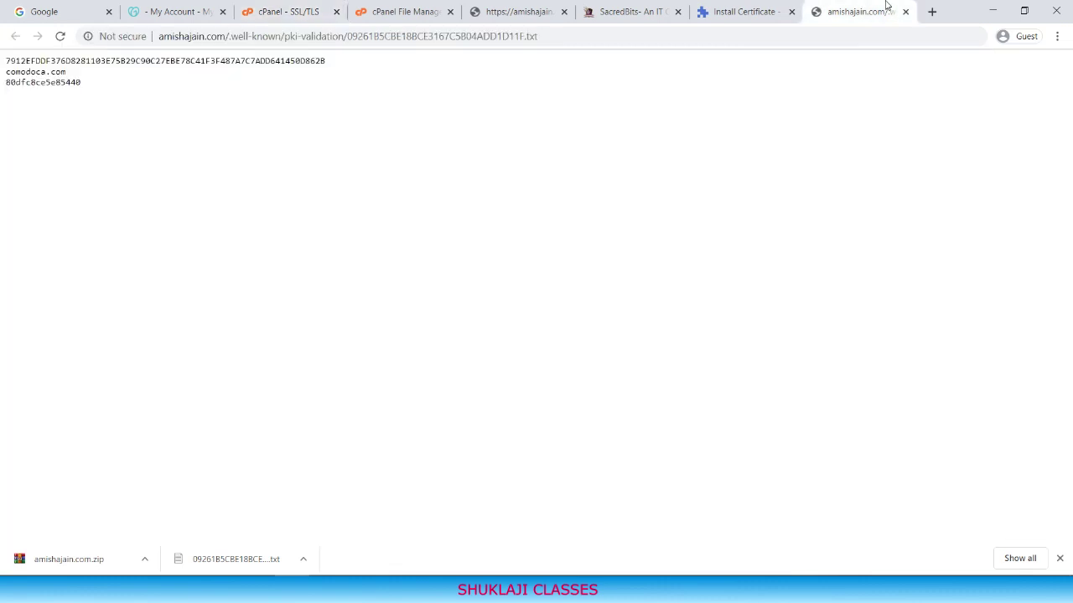
{"action": "left_click", "coordinate": [931, 11]}
{"action": "type", "text": "amishajain.com"}
{"action": "key", "text": "Return"}
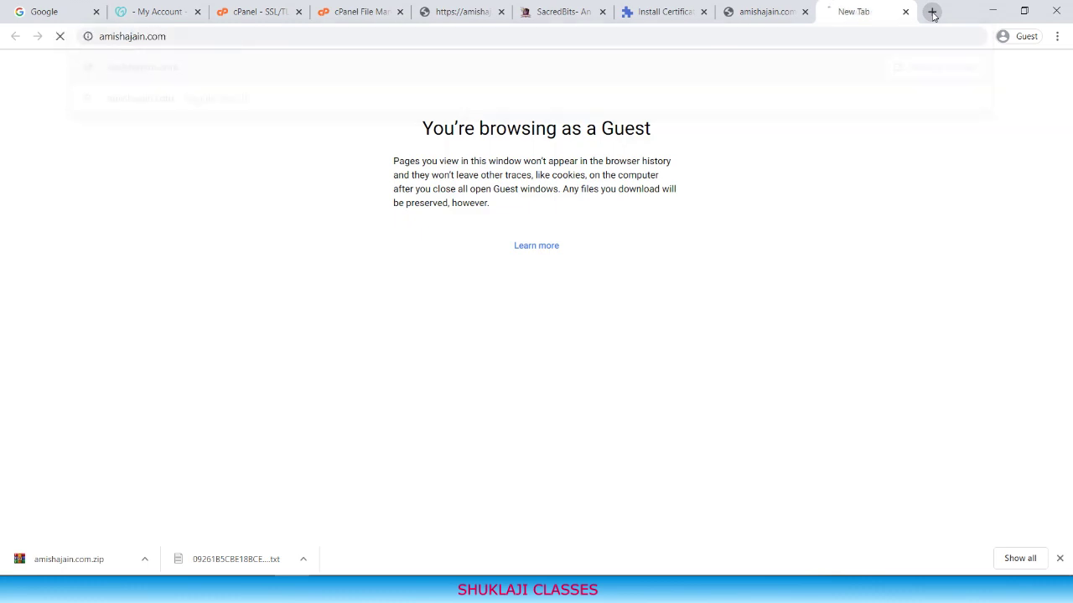
{"action": "left_click", "coordinate": [460, 34]}
{"action": "left_click", "coordinate": [461, 34]}
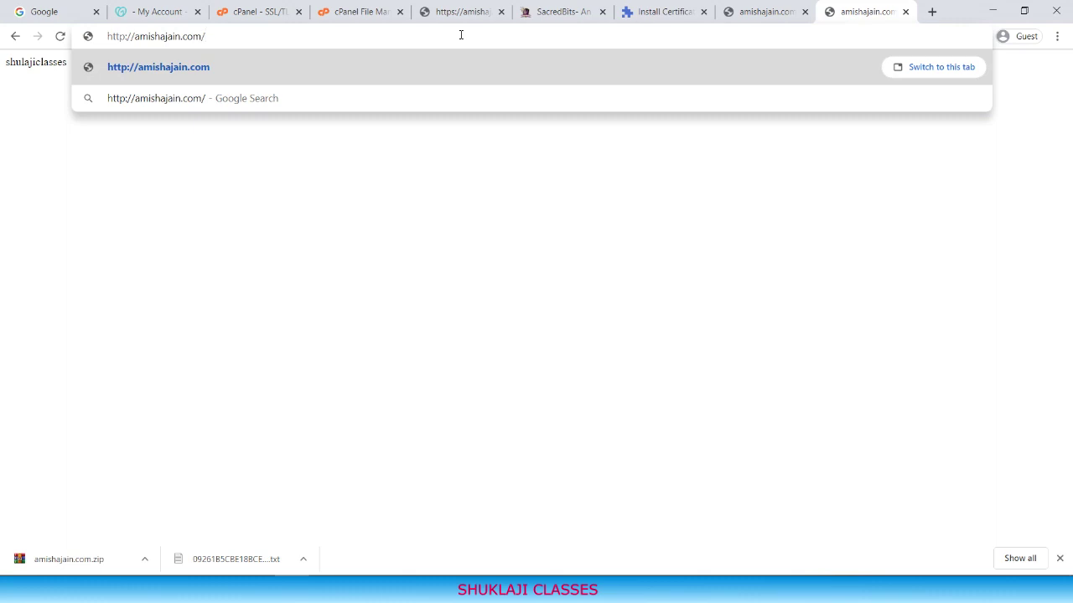
{"action": "type", "text": "s"}
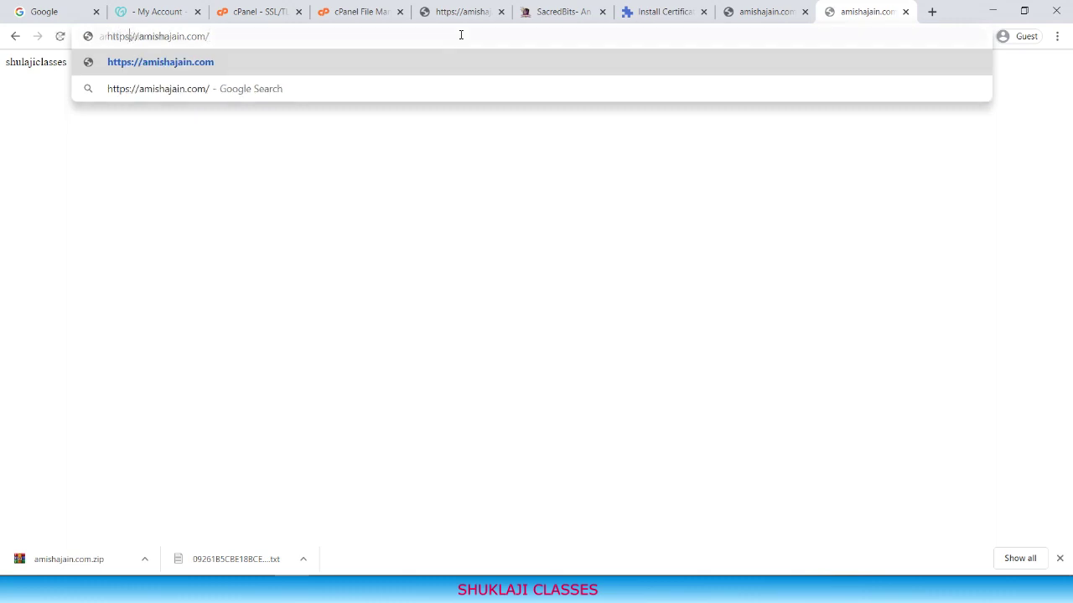
{"action": "key", "text": "Return"}
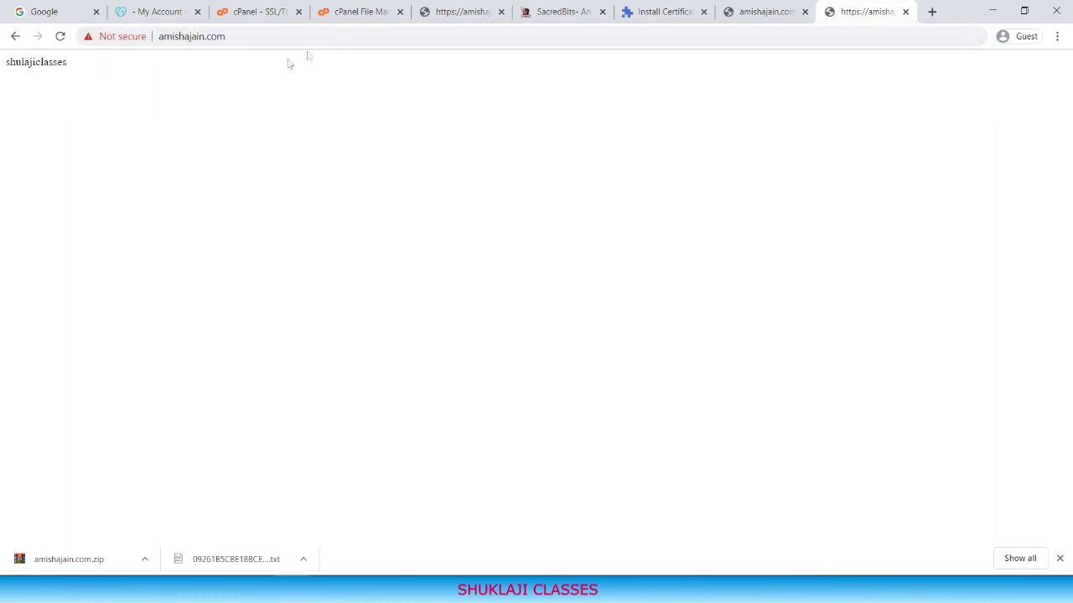
{"action": "left_click", "coordinate": [350, 37]}
{"action": "left_click", "coordinate": [350, 38]}
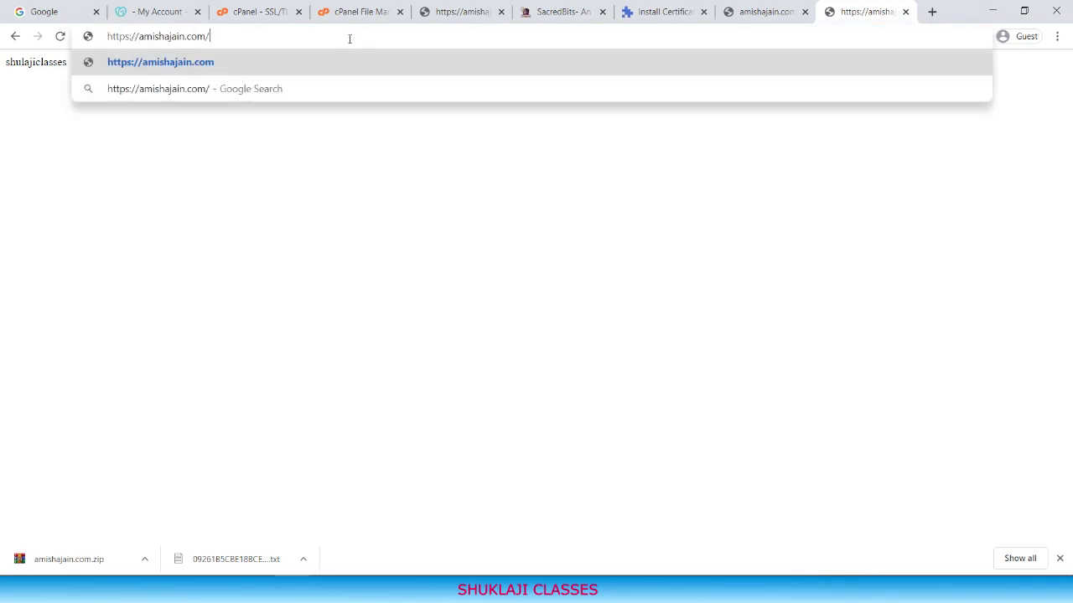
{"action": "key", "text": "Return"}
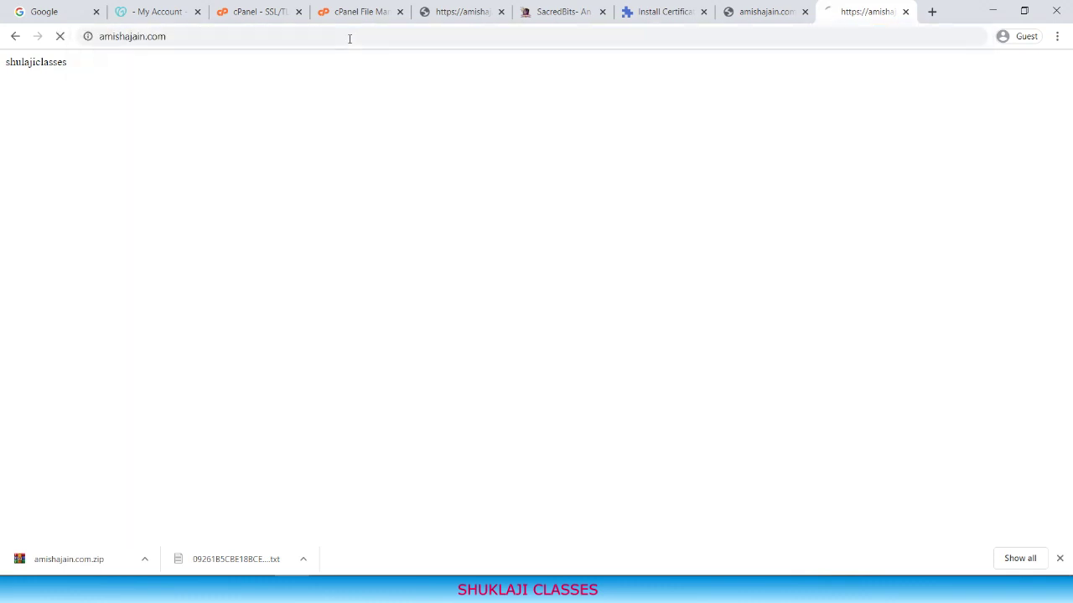
Return to cPanel's SSL/TLS page and confirm deleting the SSL host amishajain.sacredbits.com.
{"action": "left_click", "coordinate": [758, 6]}
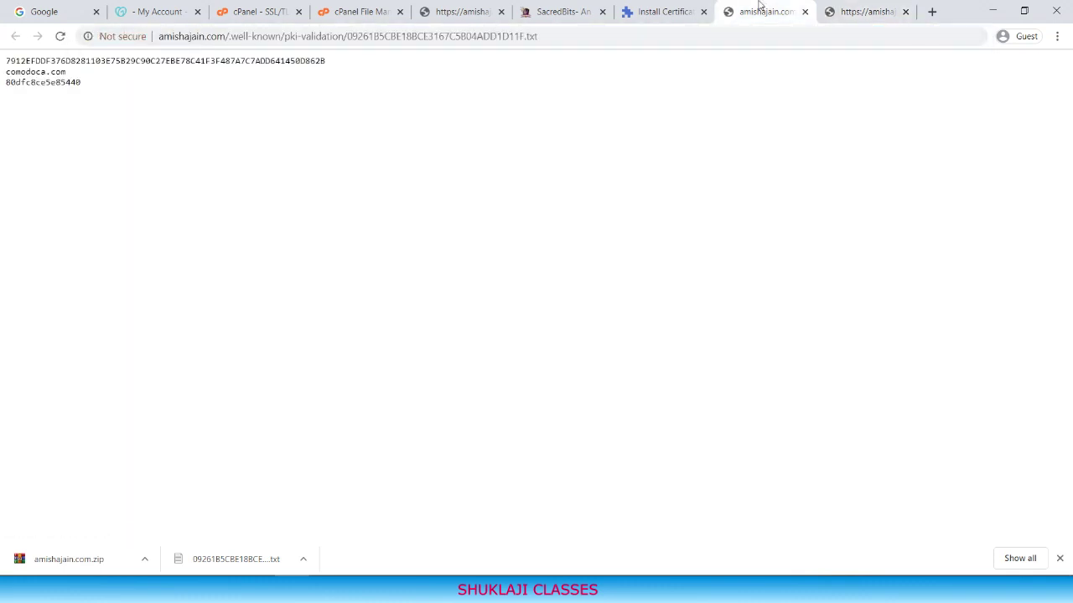
{"action": "left_click", "coordinate": [644, 8]}
{"action": "left_click", "coordinate": [553, 7]}
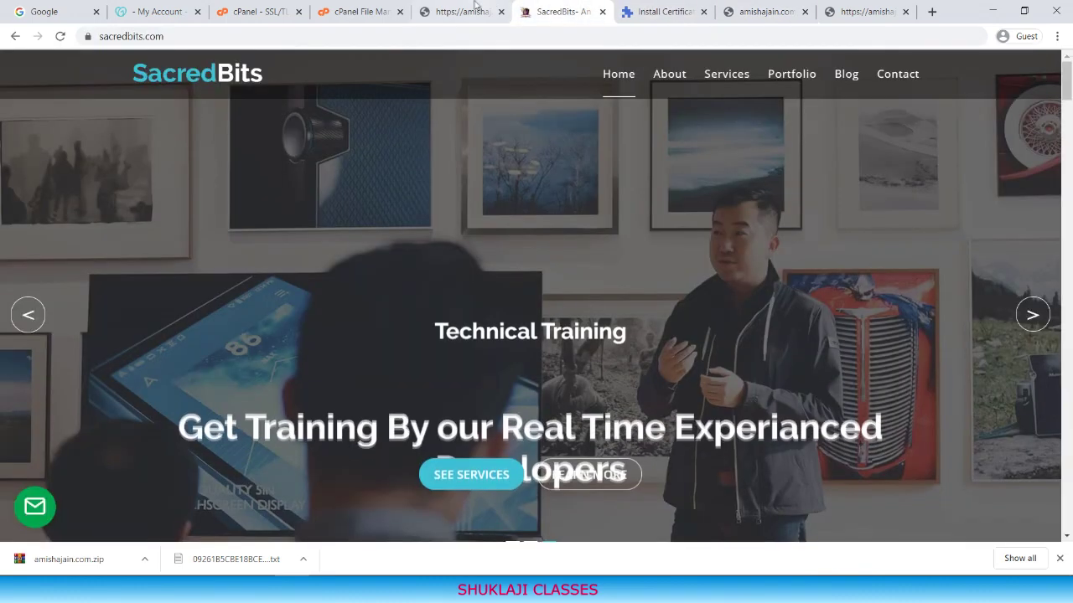
{"action": "left_click", "coordinate": [473, 8]}
{"action": "left_click", "coordinate": [366, 6]}
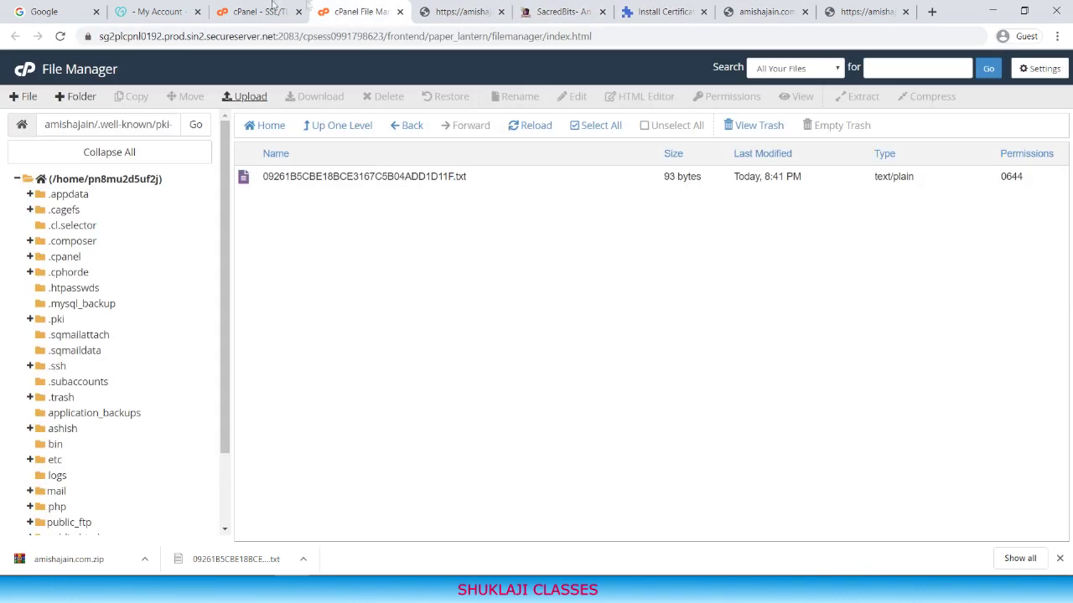
{"action": "left_click", "coordinate": [256, 10]}
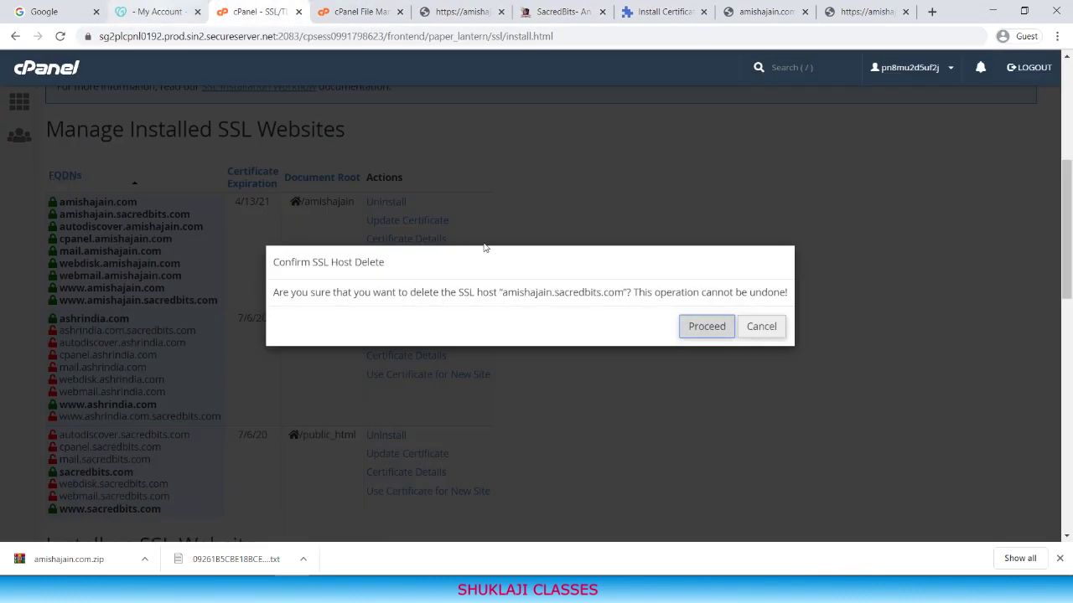
{"action": "left_click", "coordinate": [710, 330]}
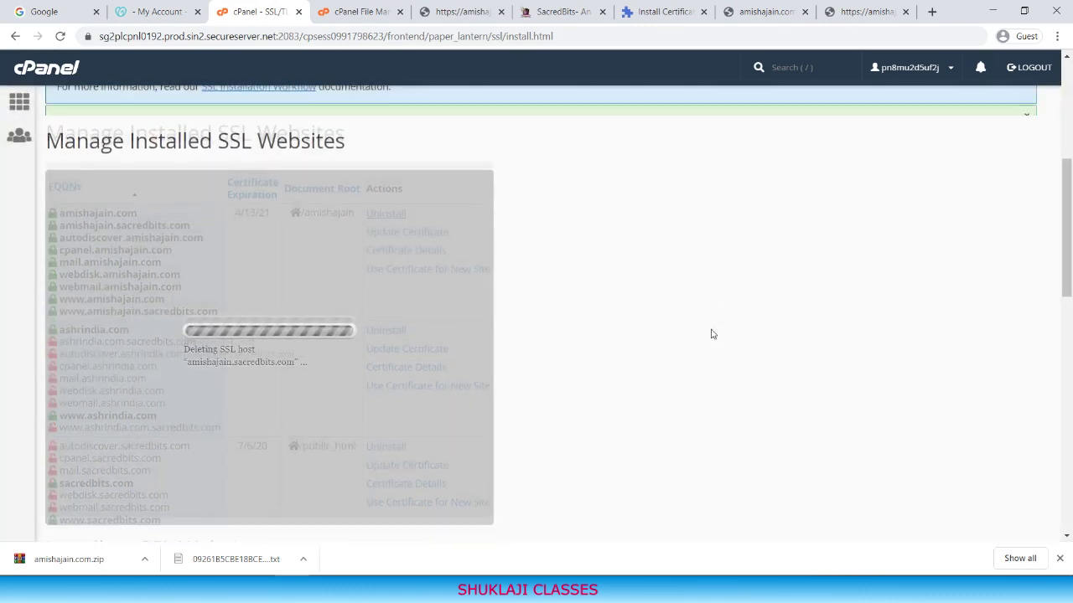
Choose amishajain.com as the domain for installing an SSL website and go to its empty Certificate (CRT) field.
{"action": "scroll", "coordinate": [610, 347], "scroll_direction": "down", "scroll_amount": 3}
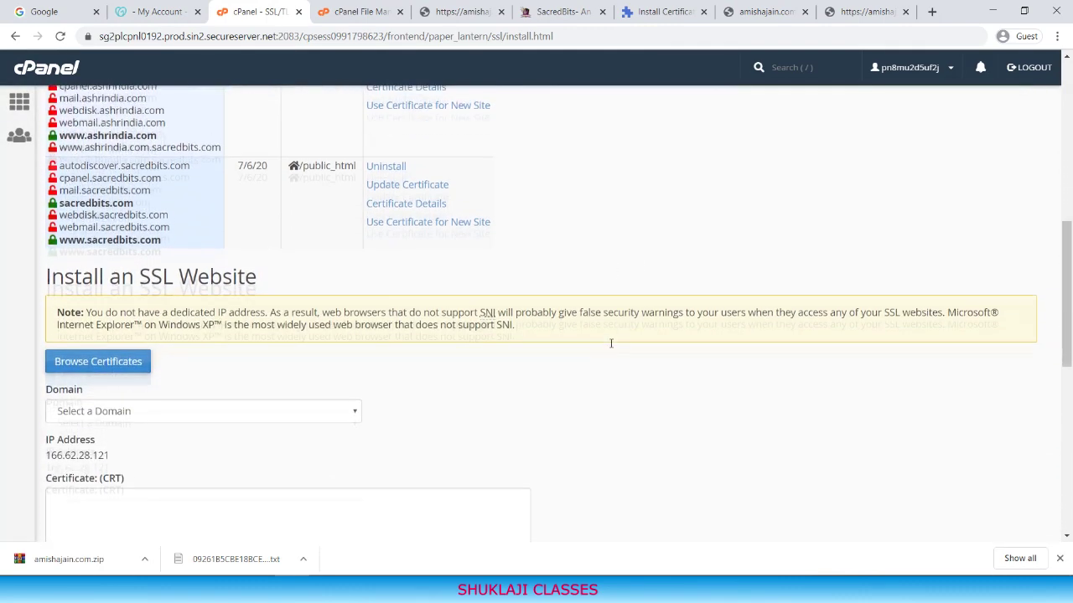
{"action": "left_click", "coordinate": [257, 338]}
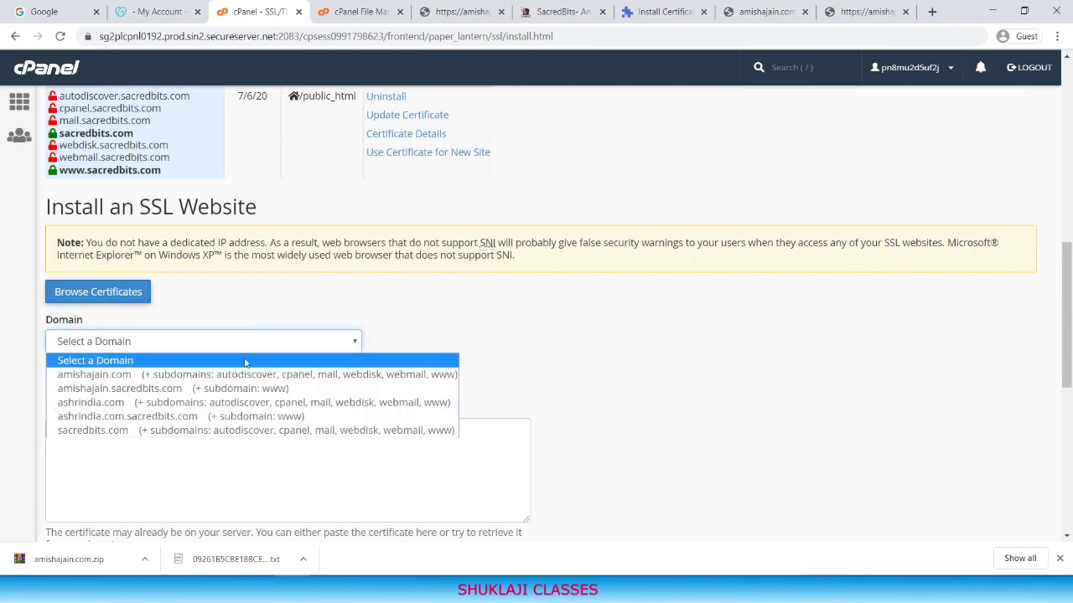
{"action": "left_click", "coordinate": [247, 375]}
{"action": "scroll", "coordinate": [495, 360], "scroll_direction": "down", "scroll_amount": 2}
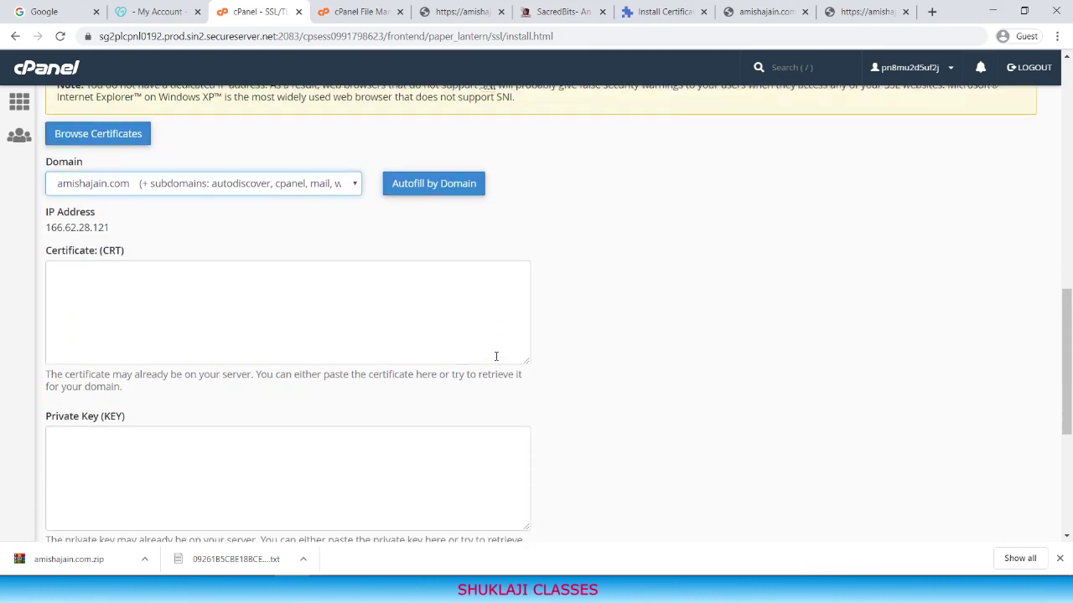
{"action": "left_click", "coordinate": [330, 312]}
Switch to the amishajain.com folder with the downloaded certificate files and launch Visual Studio Code.
{"action": "key", "text": "alt+Tab"}
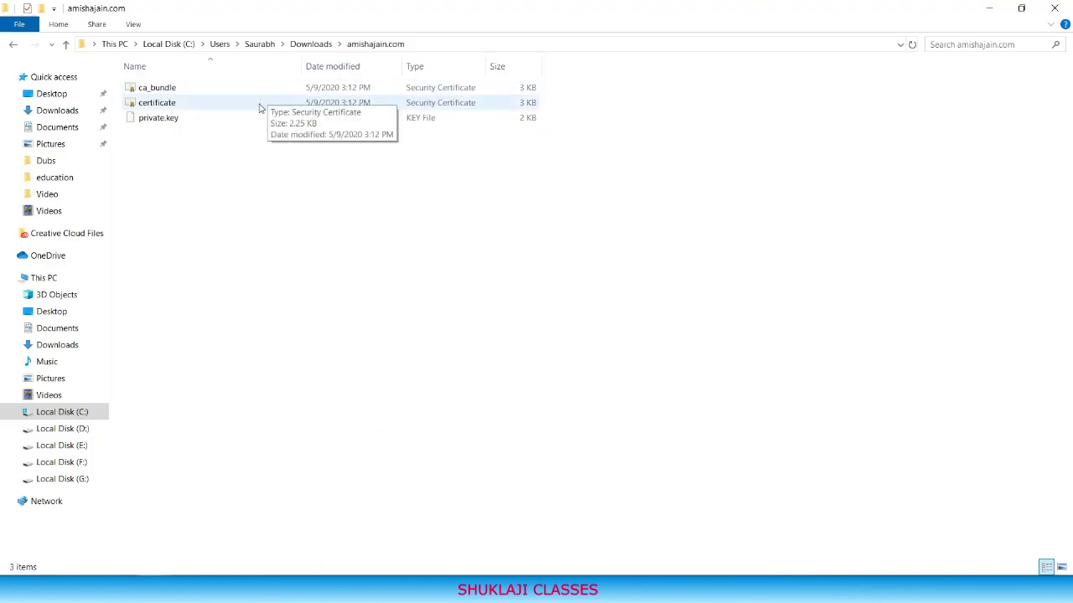
{"action": "left_click", "coordinate": [268, 92]}
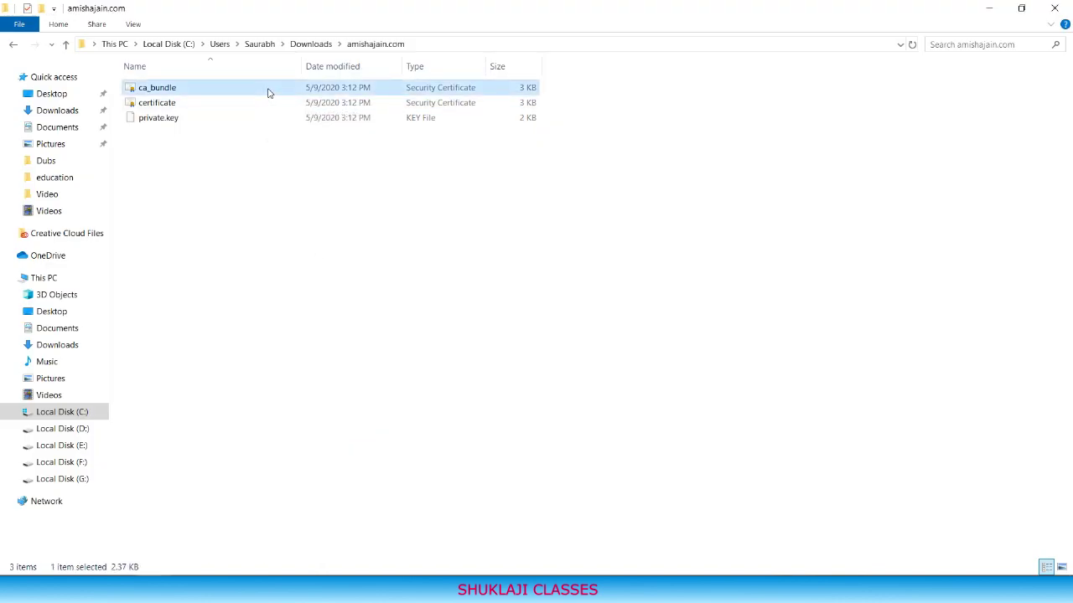
{"action": "key", "text": "super"}
{"action": "key", "text": "super"}
{"action": "key", "text": "super"}
{"action": "type", "text": "code"}
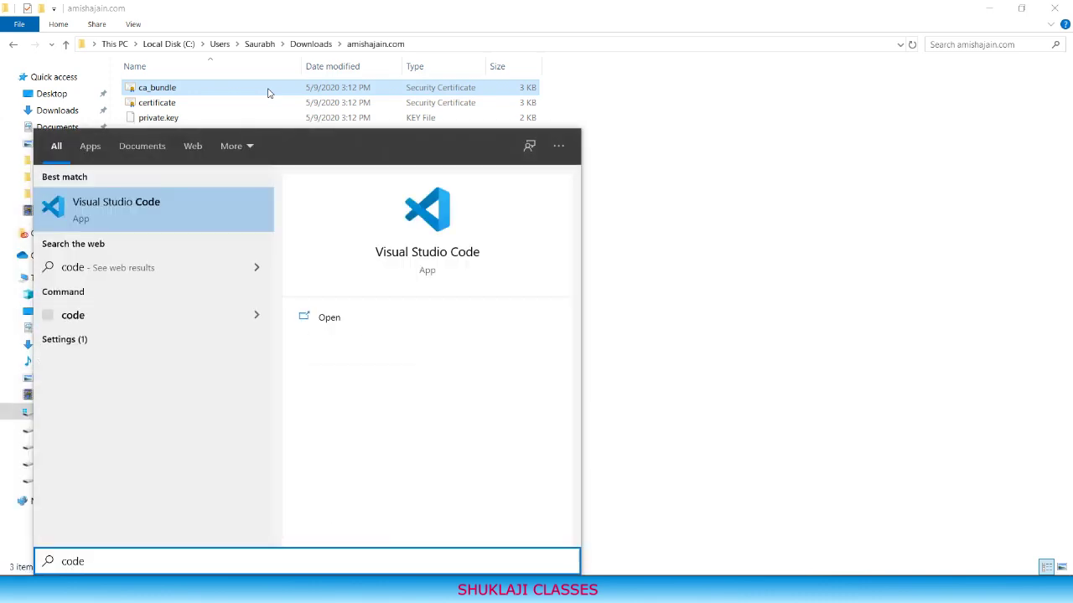
{"action": "key", "text": "Return"}
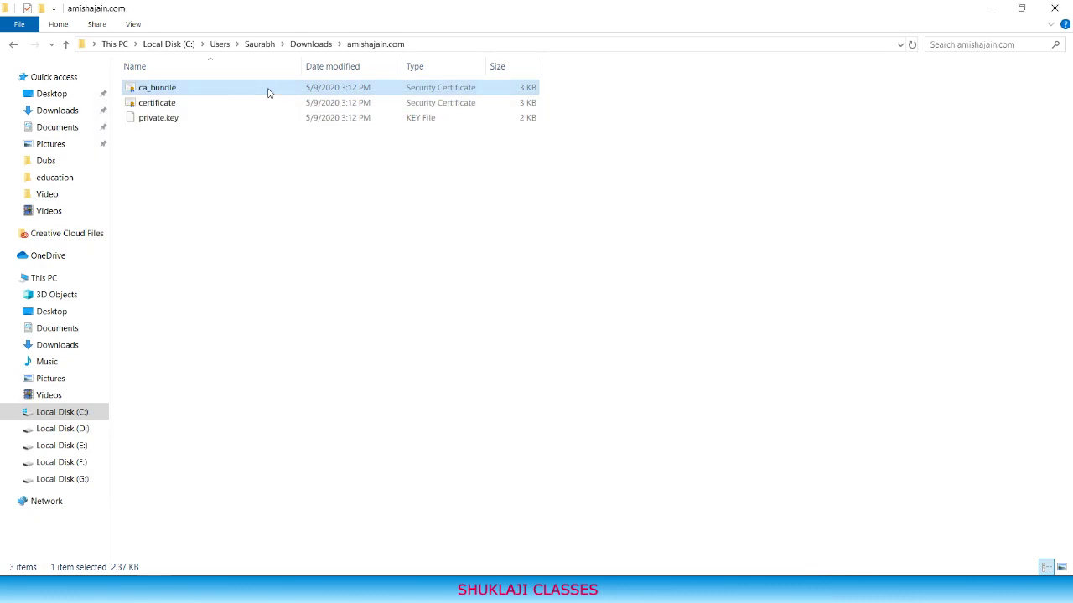
Examine which certificate, private key and CA bundle fields the SSL installation form needs, comparing them with the downloaded files.
{"action": "key", "text": "alt+Tab"}
{"action": "key", "text": "alt+Tab"}
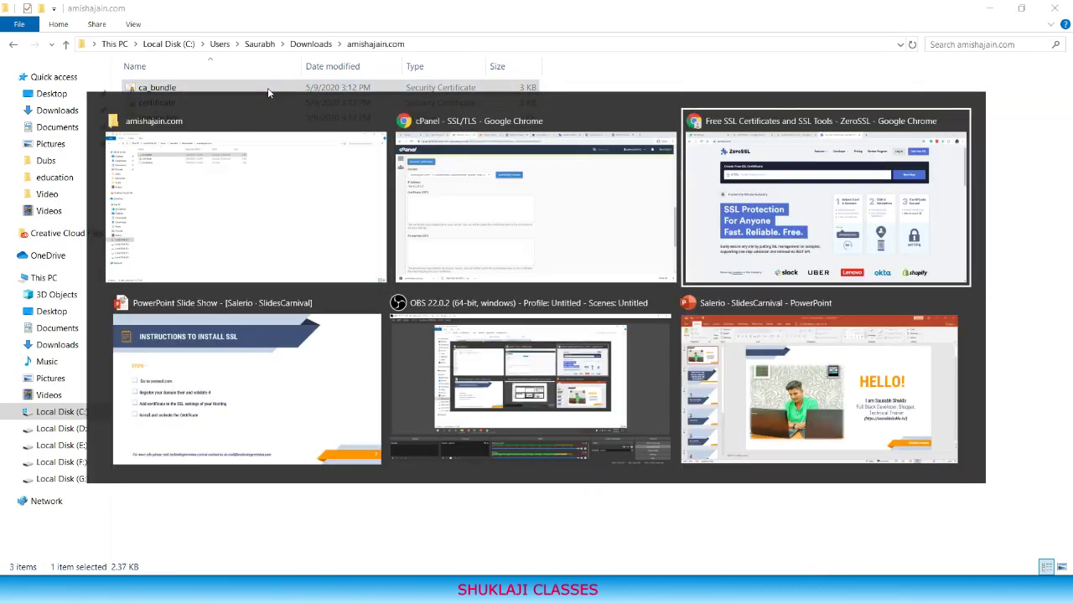
{"action": "key", "text": "alt+shift+Tab"}
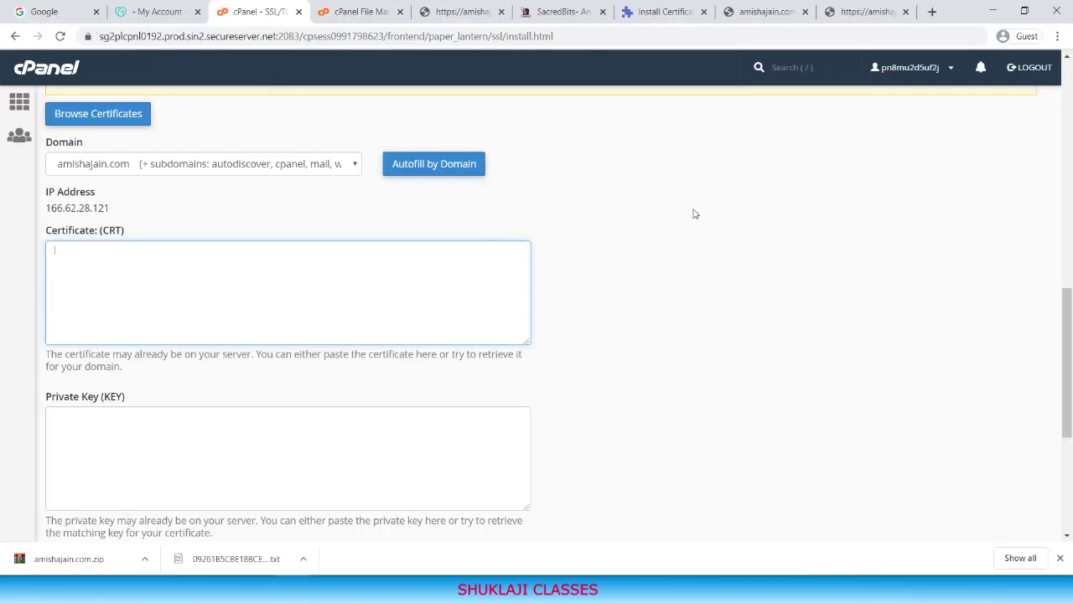
{"action": "scroll", "coordinate": [693, 214], "scroll_direction": "down", "scroll_amount": 4}
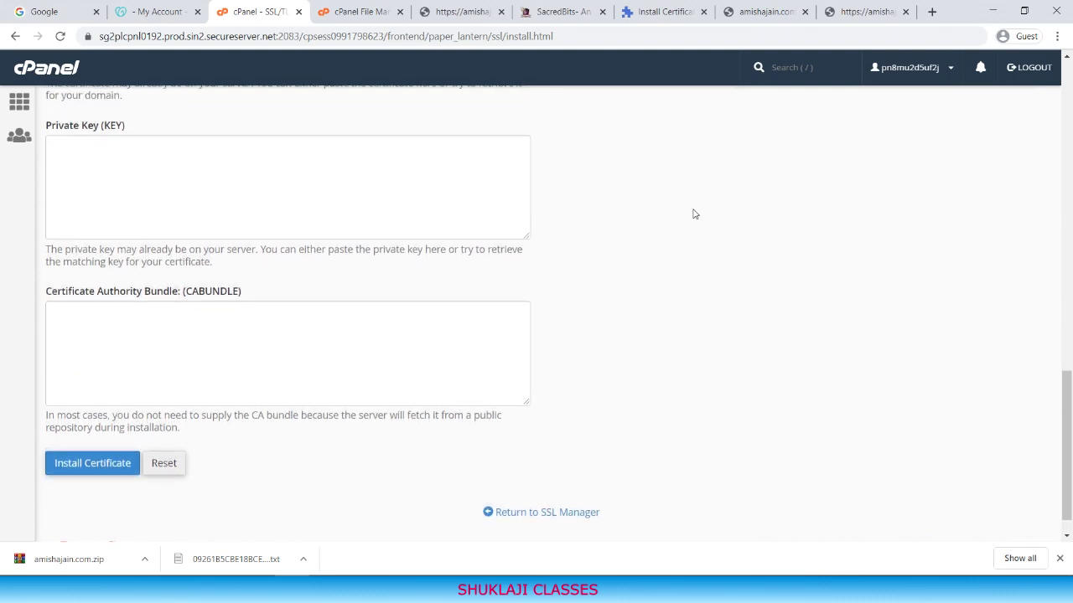
{"action": "key", "text": "alt+Tab"}
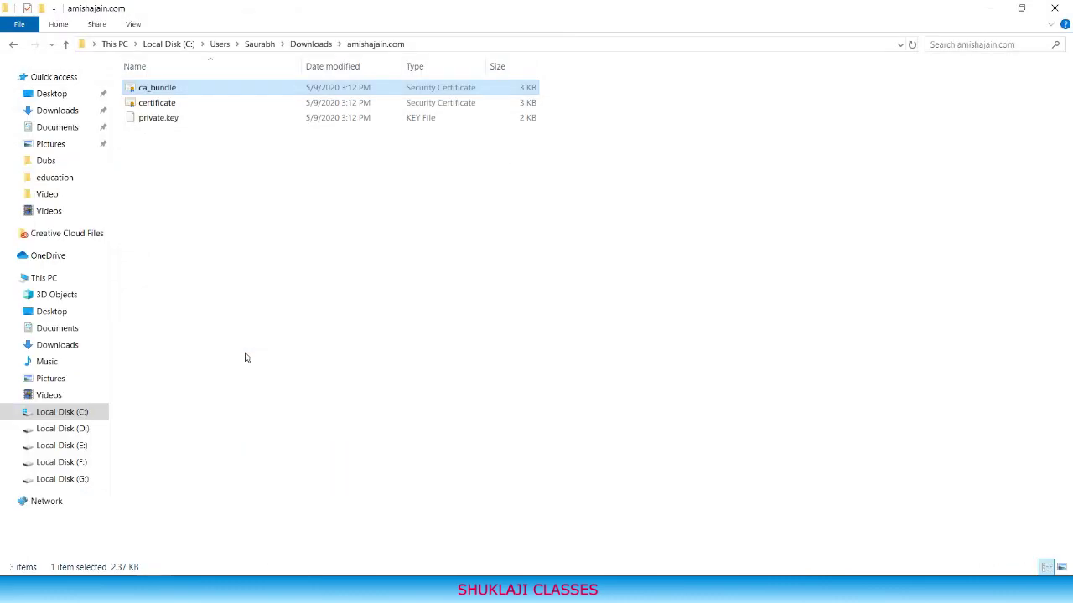
{"action": "key", "text": "alt+Tab"}
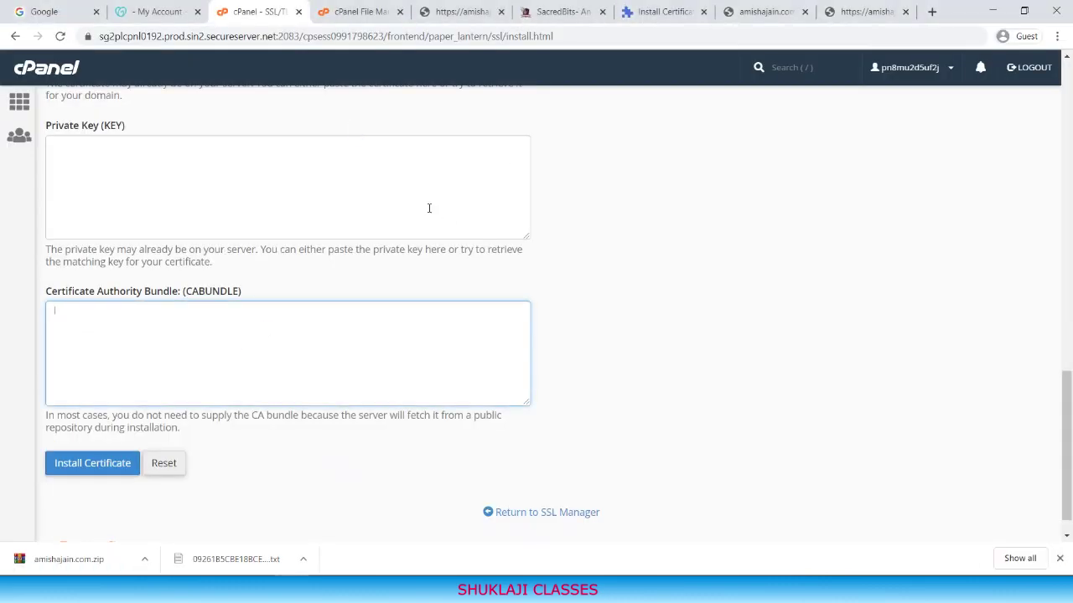
{"action": "key", "text": "alt+Tab"}
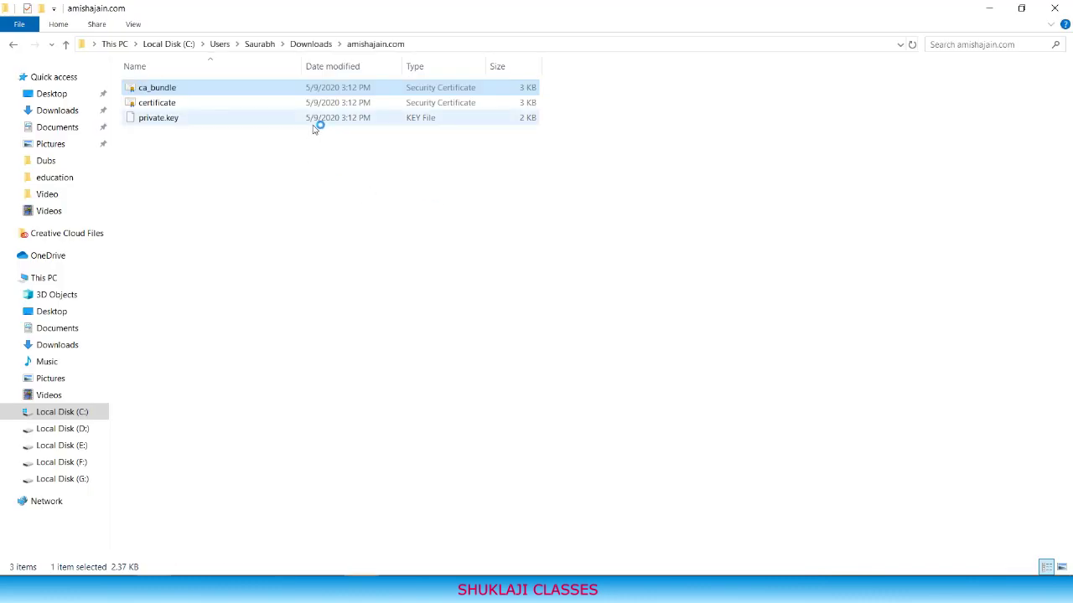
{"action": "key", "text": "alt+Tab"}
{"action": "scroll", "coordinate": [692, 227], "scroll_direction": "up", "scroll_amount": 2}
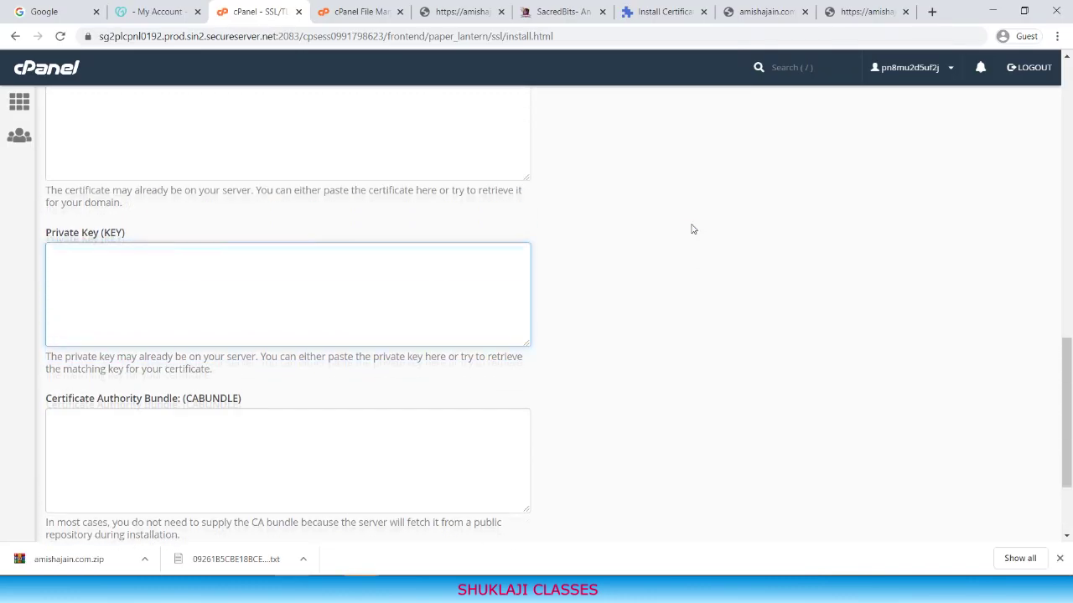
{"action": "scroll", "coordinate": [692, 229], "scroll_direction": "up", "scroll_amount": 2}
{"action": "left_click", "coordinate": [357, 254]}
Close the Welcome page in Visual Studio Code and open ca_bundle, certificate and private.key from the amishajain.com folder there.
{"action": "key", "text": "alt+Tab"}
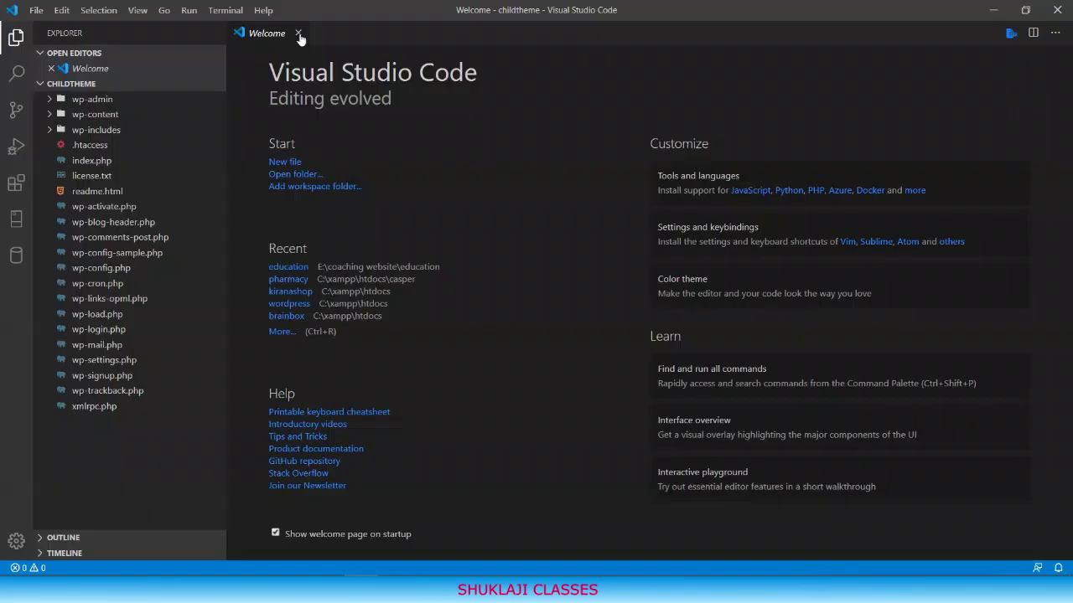
{"action": "left_click", "coordinate": [300, 34]}
{"action": "key", "text": "alt+Tab"}
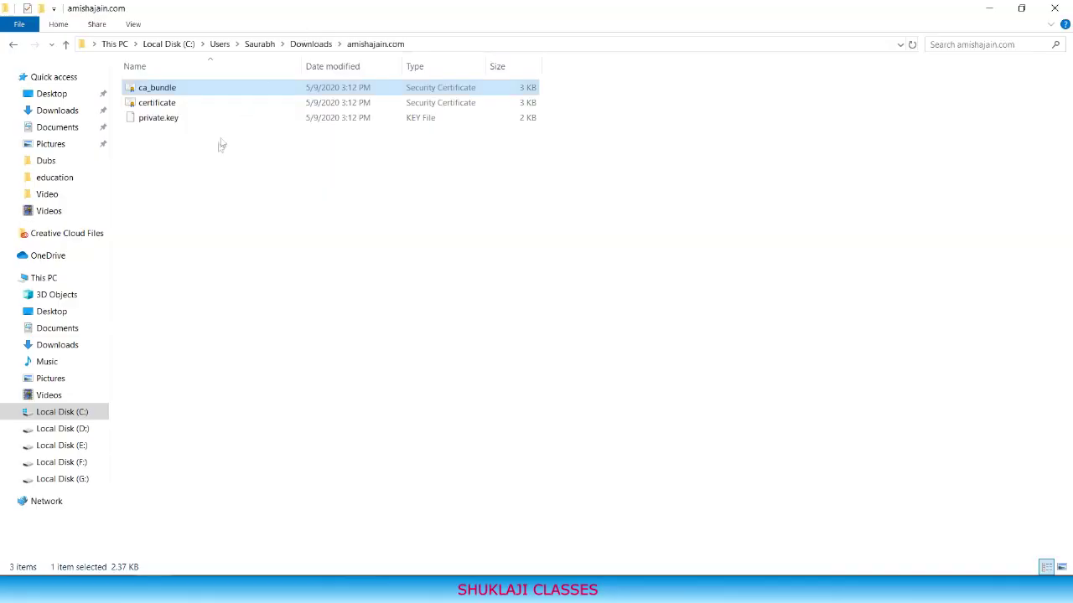
{"action": "left_click_drag", "start_coordinate": [210, 158], "coordinate": [320, 69]}
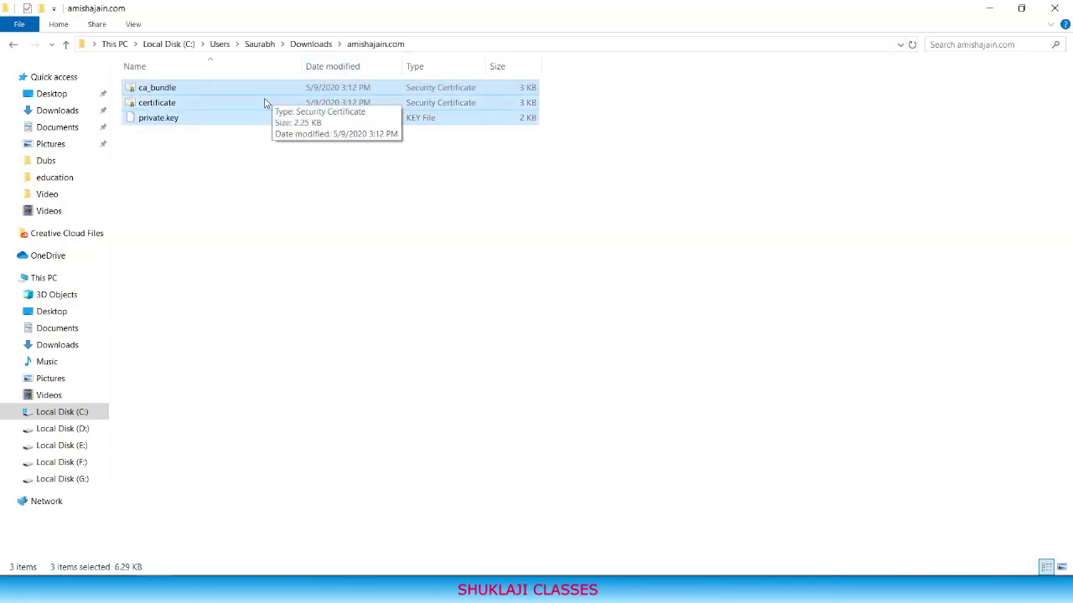
{"action": "left_click_drag", "start_coordinate": [265, 102], "coordinate": [516, 260]}
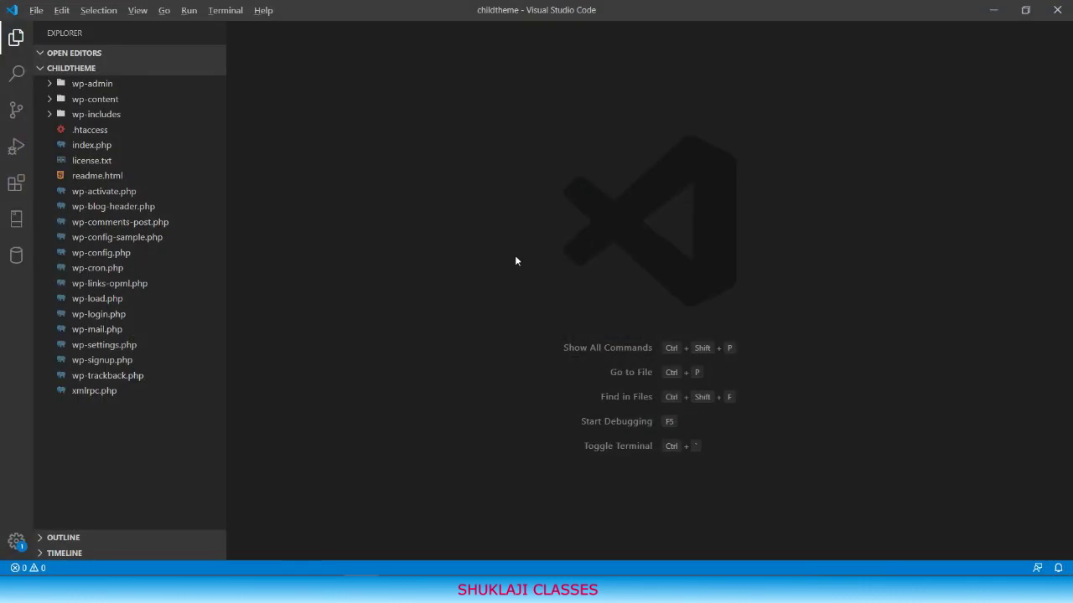
{"action": "key", "text": "alt"}
{"action": "key", "text": "alt+Tab"}
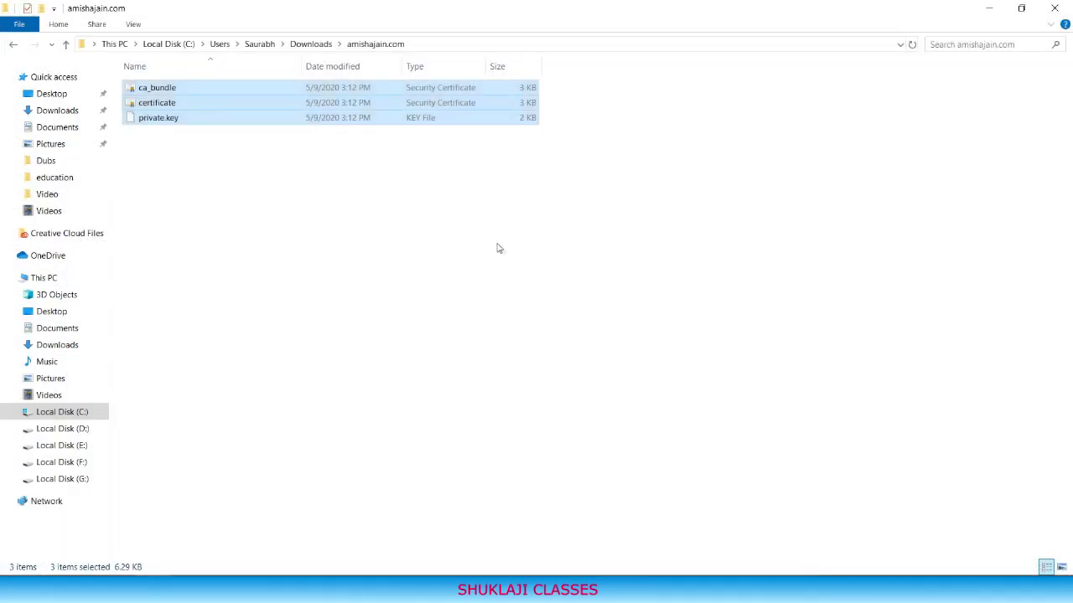
{"action": "left_click_drag", "start_coordinate": [308, 118], "coordinate": [523, 243]}
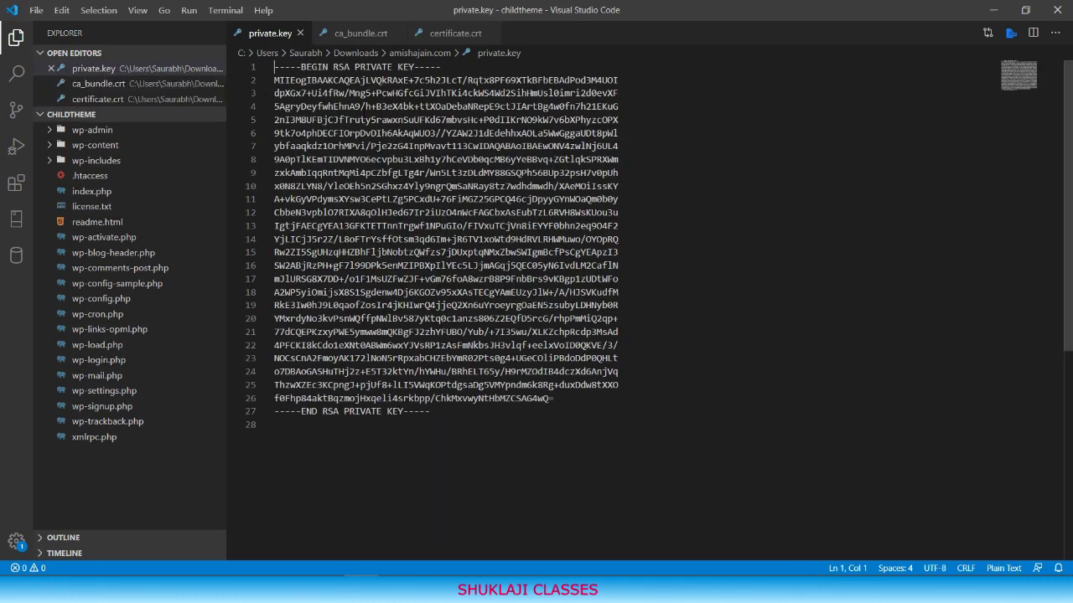
Copy the full contents of private.key into the Private Key (KEY) field of cPanel's SSL installation form.
{"action": "key", "text": "ctrl+a"}
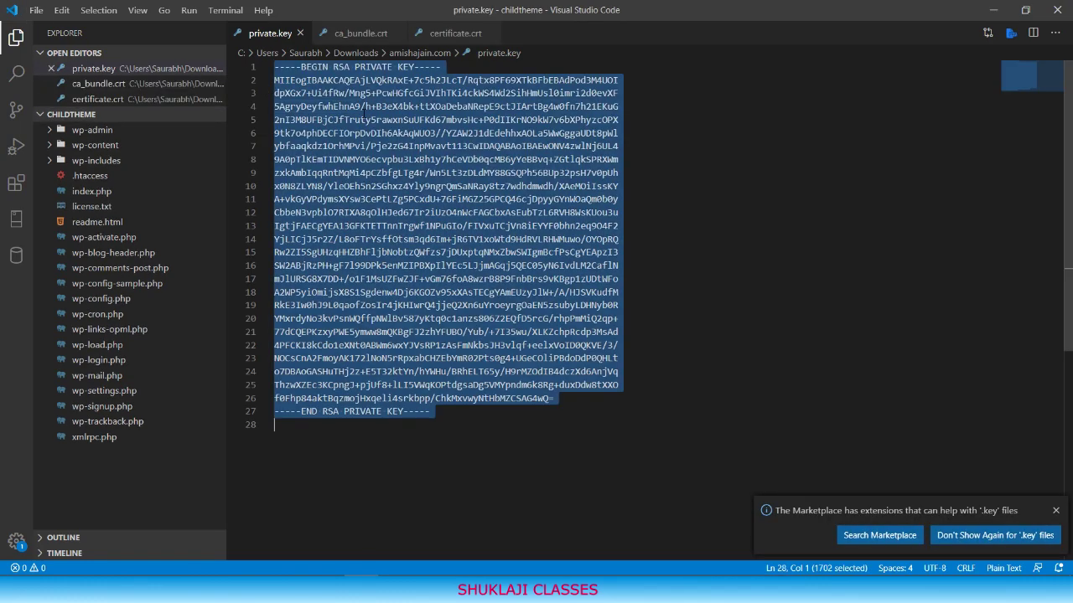
{"action": "key", "text": "alt+Tab"}
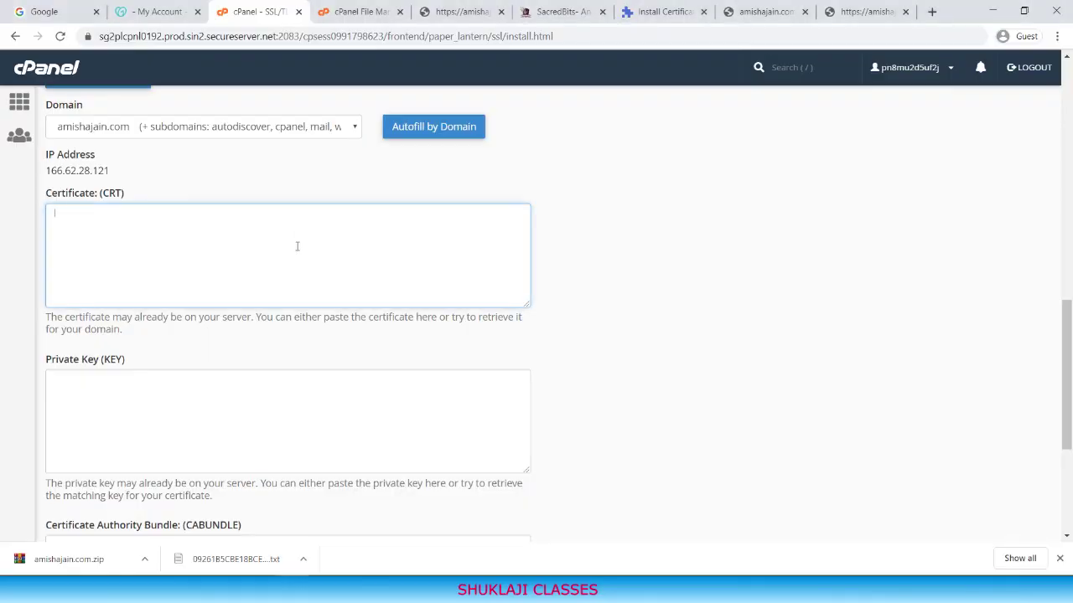
{"action": "scroll", "coordinate": [296, 245], "scroll_direction": "up", "scroll_amount": 1}
{"action": "scroll", "coordinate": [297, 246], "scroll_direction": "down", "scroll_amount": 4}
{"action": "left_click", "coordinate": [343, 173]}
{"action": "key", "text": "ctrl+v"}
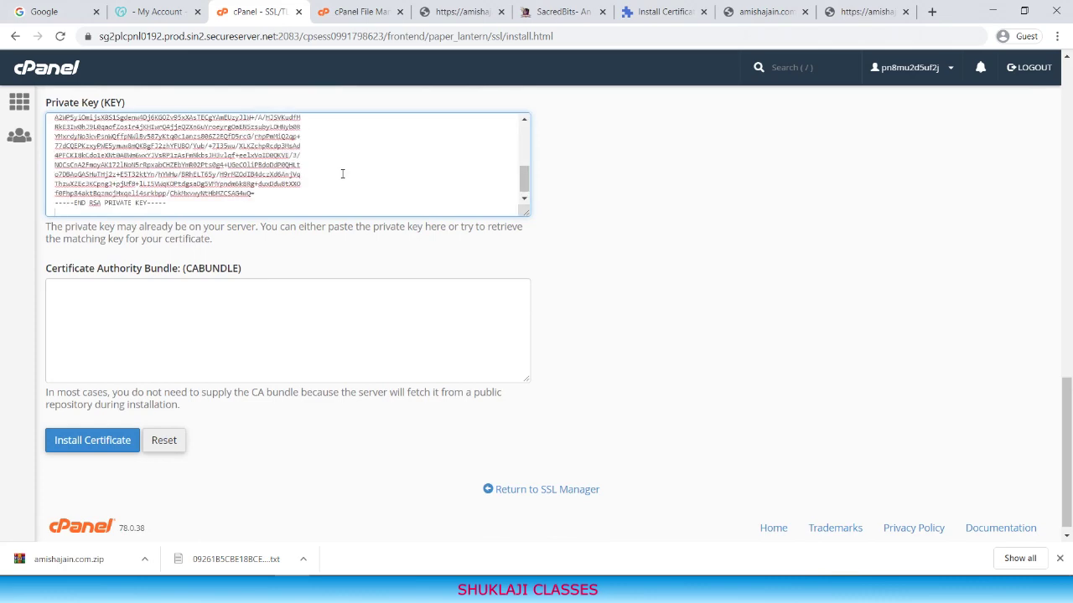
{"action": "key", "text": "ctrl+a"}
{"action": "scroll", "coordinate": [343, 173], "scroll_direction": "up", "scroll_amount": 5}
Copy the full contents of ca_bundle.crt from Visual Studio Code into cPanel's Certificate Authority Bundle (CABUNDLE) field.
{"action": "key", "text": "alt+Tab"}
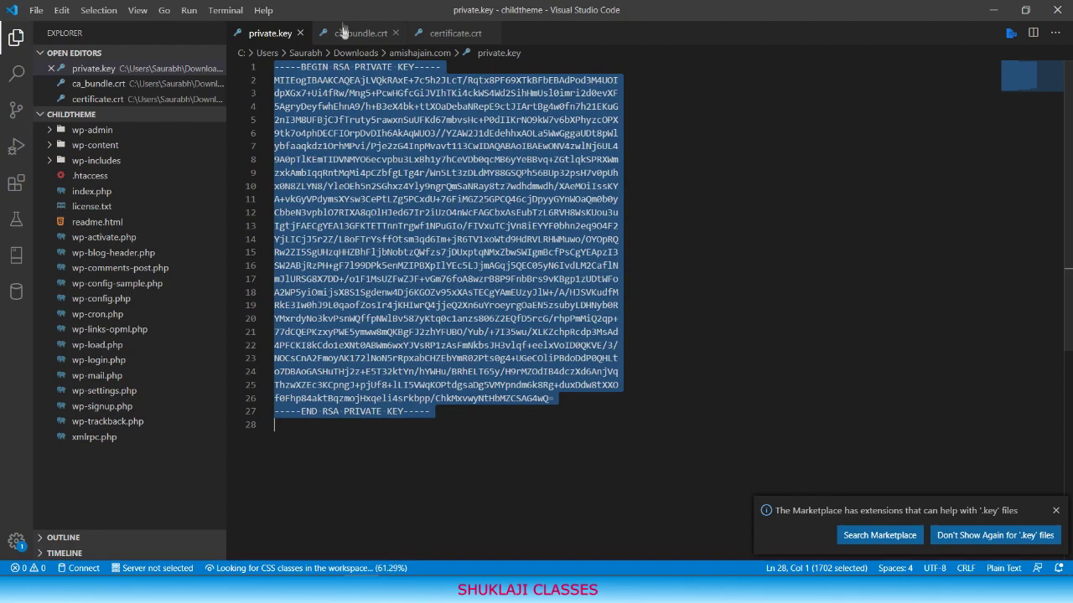
{"action": "left_click", "coordinate": [347, 33]}
{"action": "scroll", "coordinate": [448, 252], "scroll_direction": "down", "scroll_amount": 3}
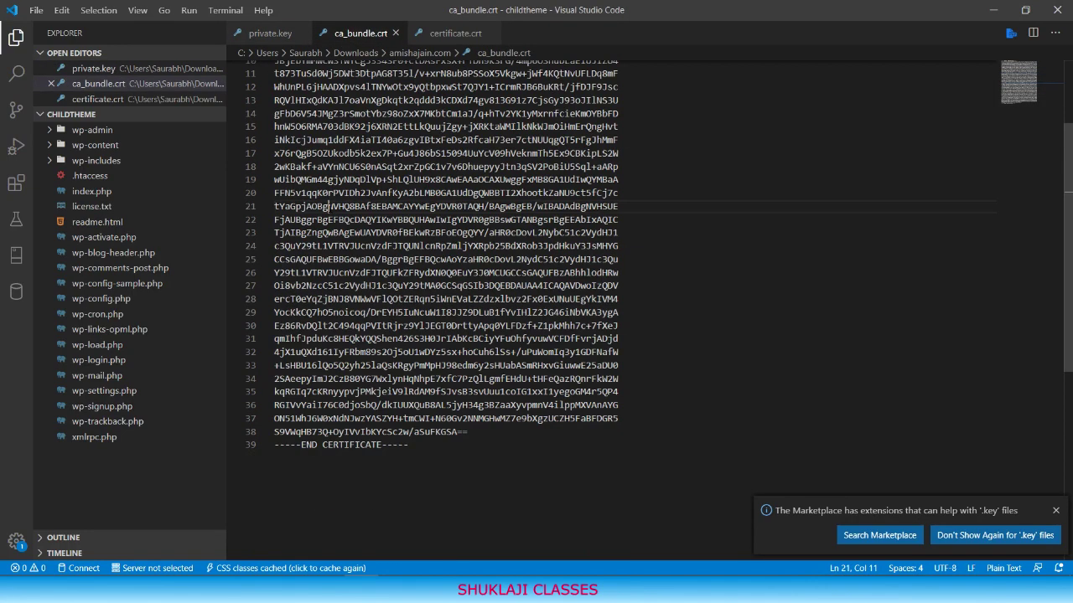
{"action": "key", "text": "ctrl+a"}
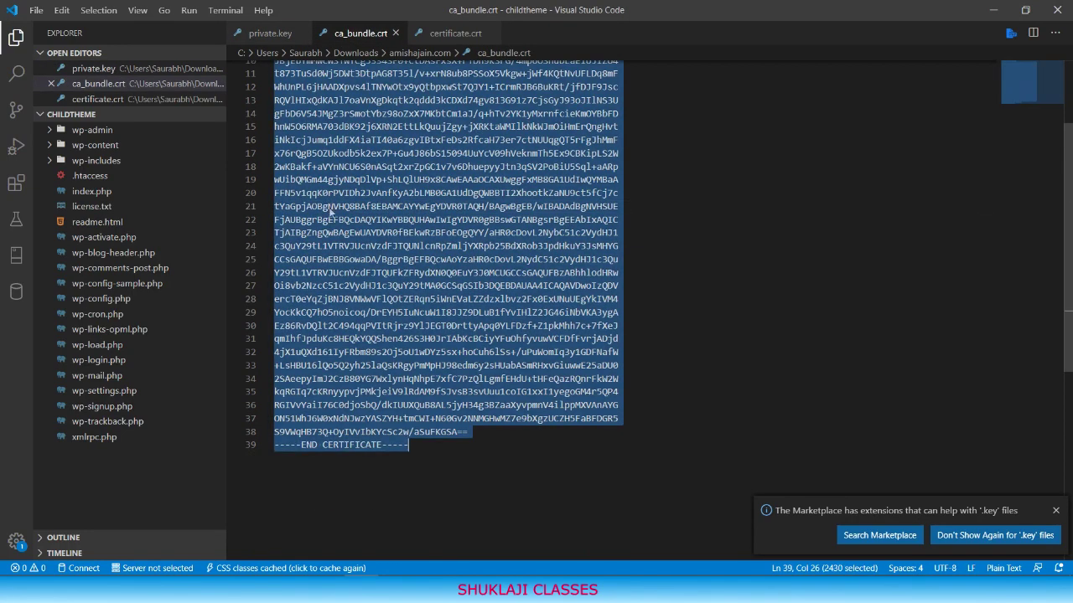
{"action": "key", "text": "alt+Tab"}
{"action": "left_click", "coordinate": [290, 322]}
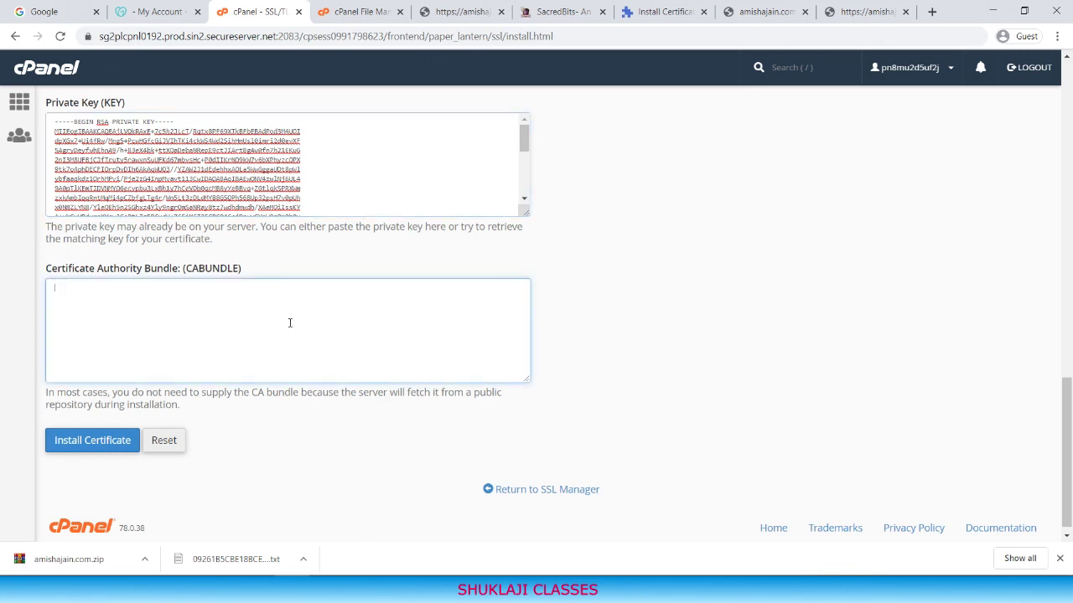
{"action": "key", "text": "ctrl+v"}
Copy the full contents of certificate.crt from Visual Studio Code into the Certificate (CRT) field of cPanel's SSL installation form.
{"action": "key", "text": "alt+Tab"}
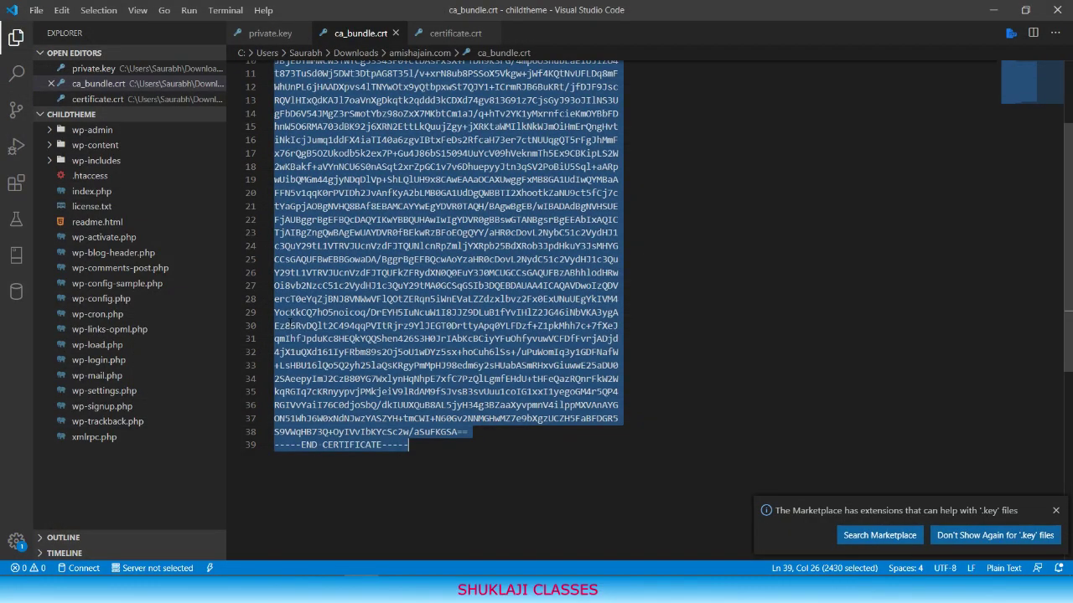
{"action": "left_click", "coordinate": [449, 33]}
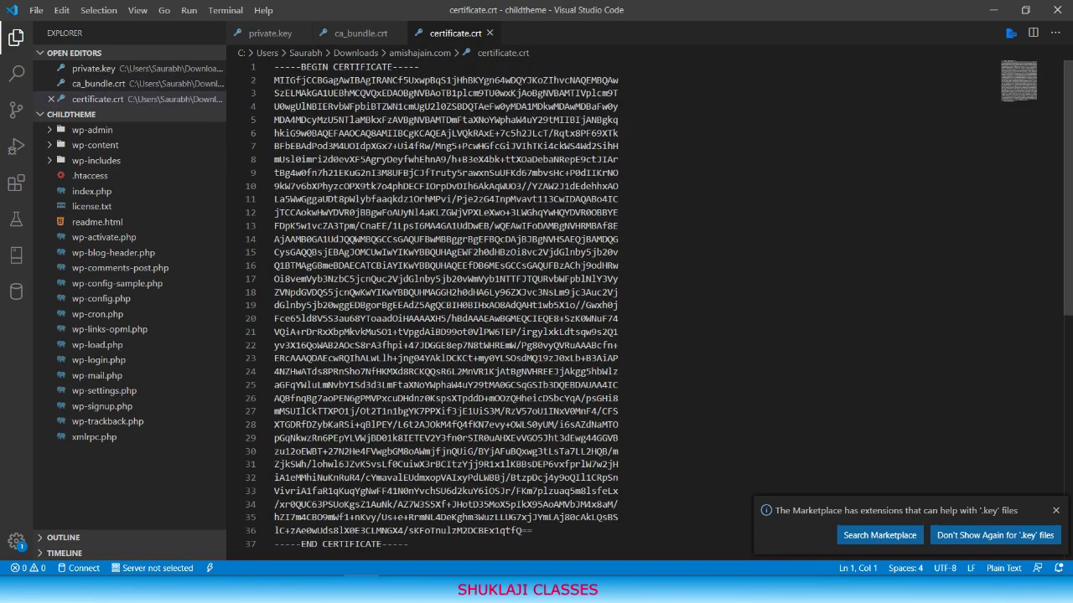
{"action": "key", "text": "ctrl+a"}
{"action": "key", "text": "alt+Tab"}
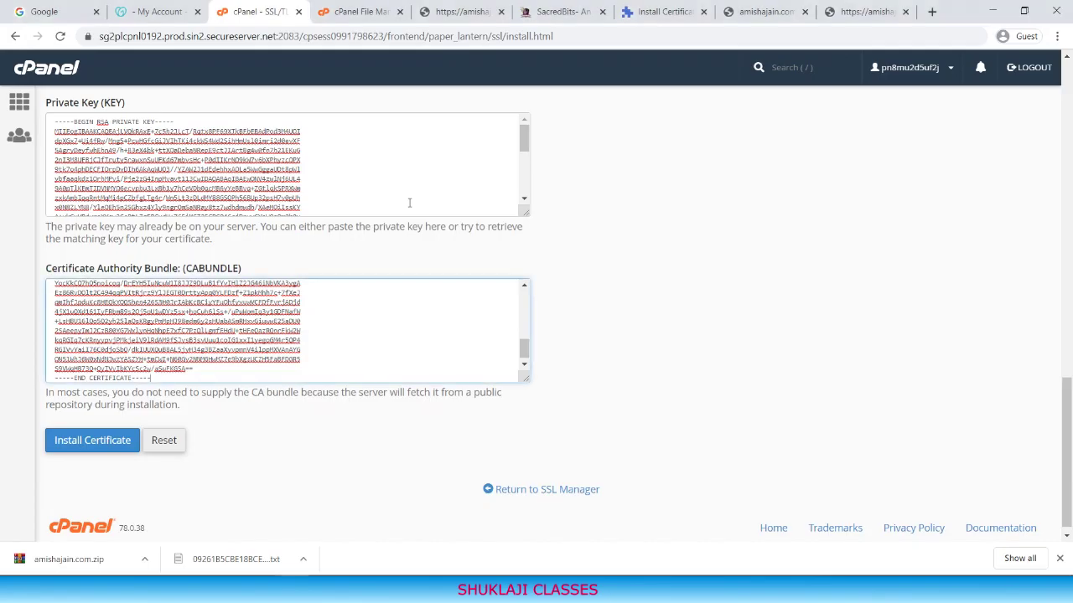
{"action": "scroll", "coordinate": [410, 202], "scroll_direction": "up", "scroll_amount": 3}
{"action": "left_click", "coordinate": [367, 212]}
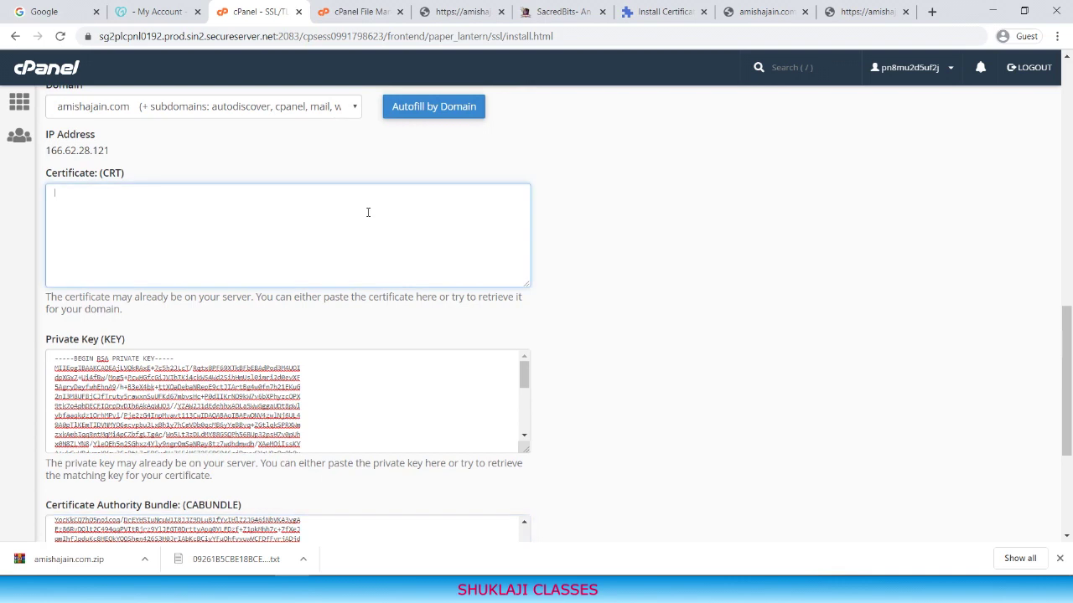
{"action": "key", "text": "ctrl+v"}
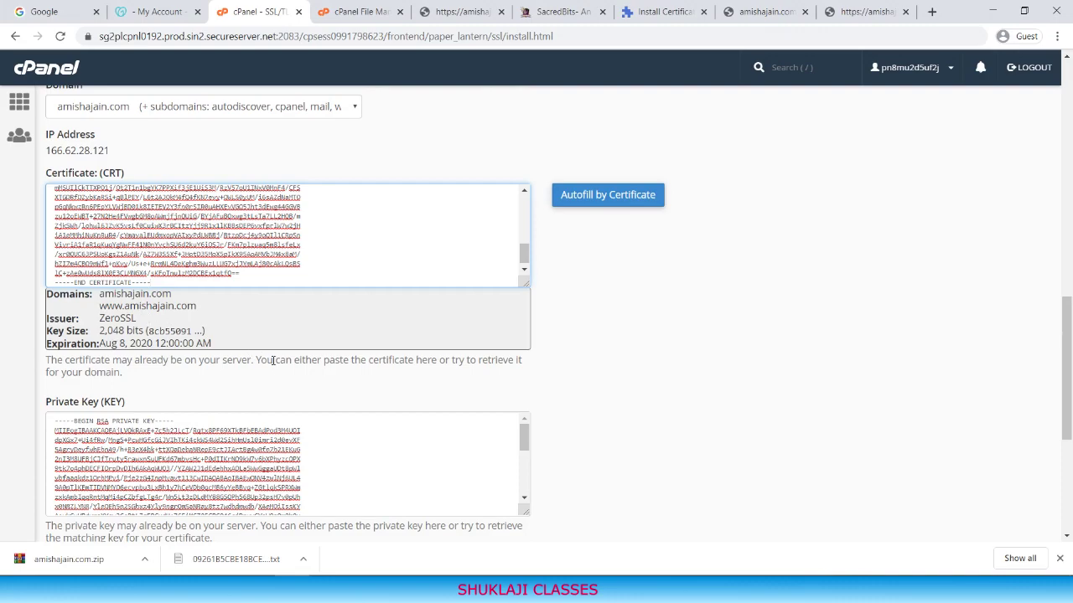
Install the certificate for amishajain.com and check the domain's entry among the installed SSL websites.
{"action": "scroll", "coordinate": [638, 377], "scroll_direction": "down", "scroll_amount": 5}
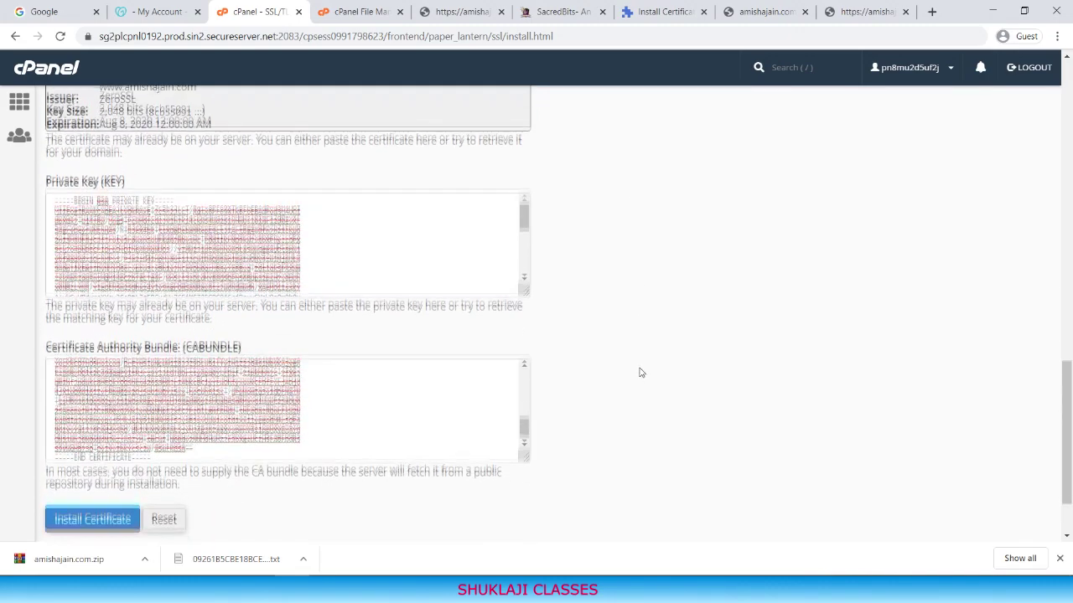
{"action": "left_click", "coordinate": [90, 438]}
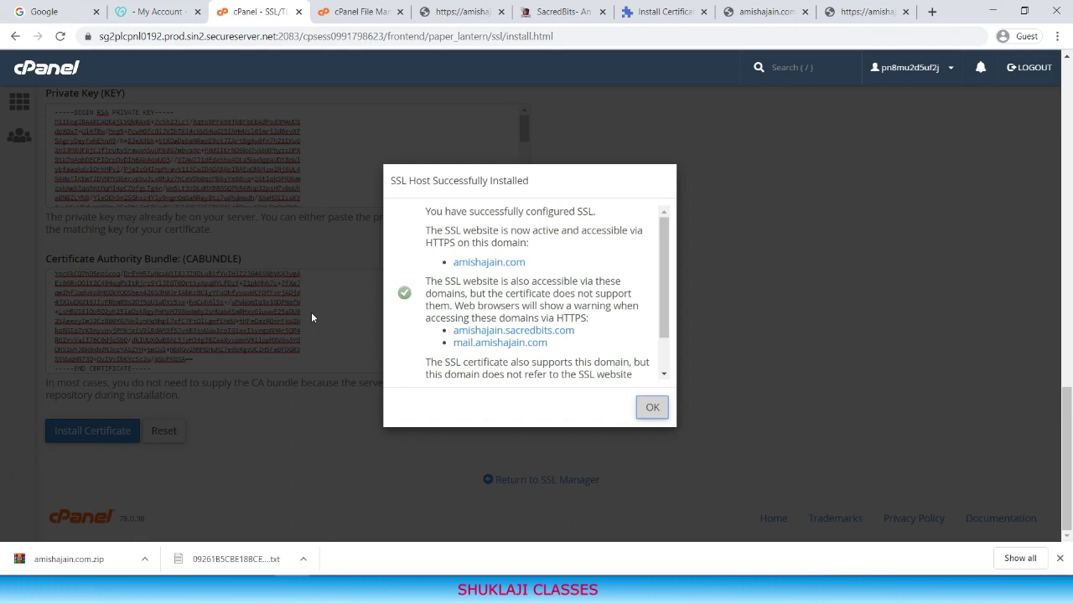
{"action": "left_click", "coordinate": [654, 407]}
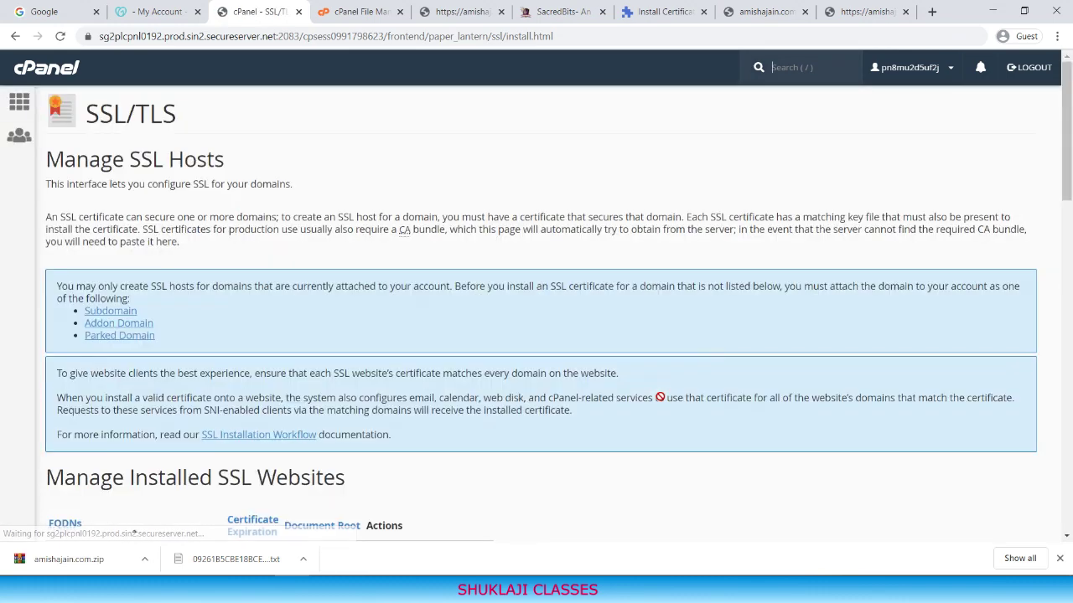
{"action": "scroll", "coordinate": [633, 489], "scroll_direction": "down", "scroll_amount": 3}
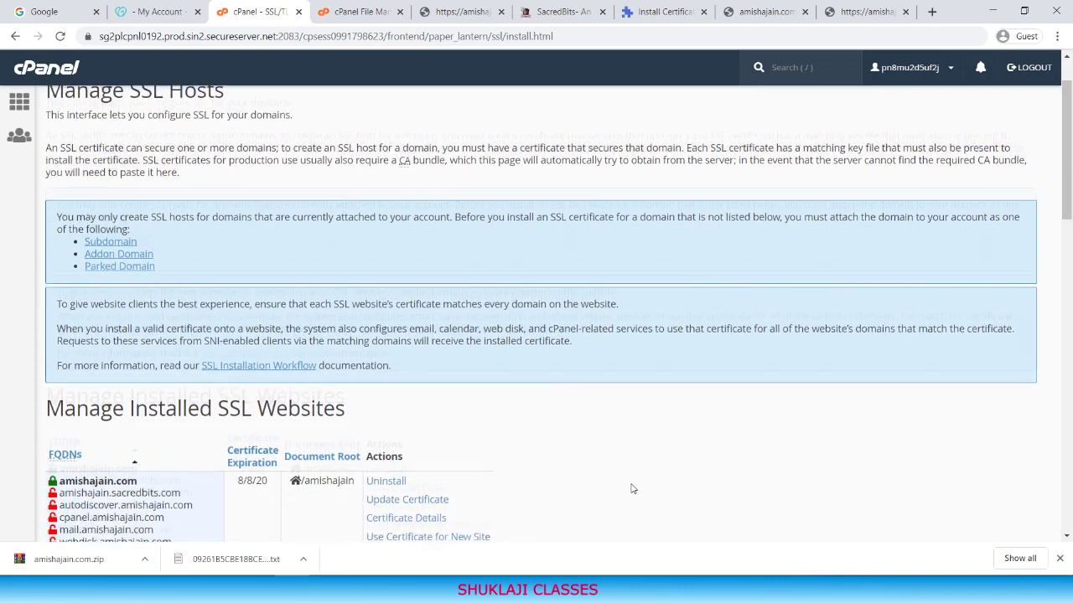
{"action": "scroll", "coordinate": [633, 490], "scroll_direction": "down", "scroll_amount": 1}
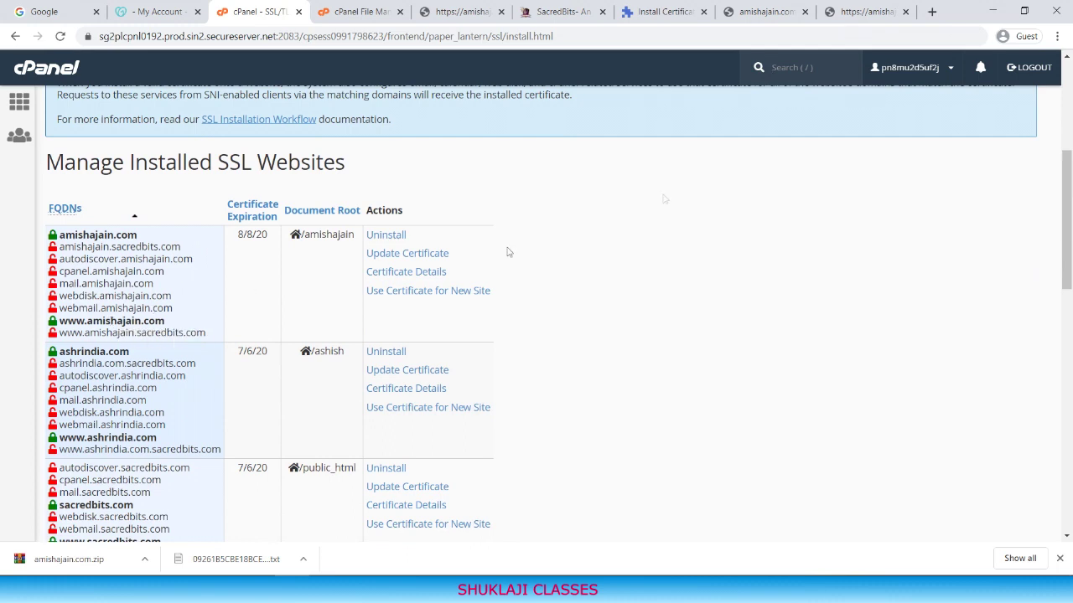
{"action": "left_click", "coordinate": [861, 9]}
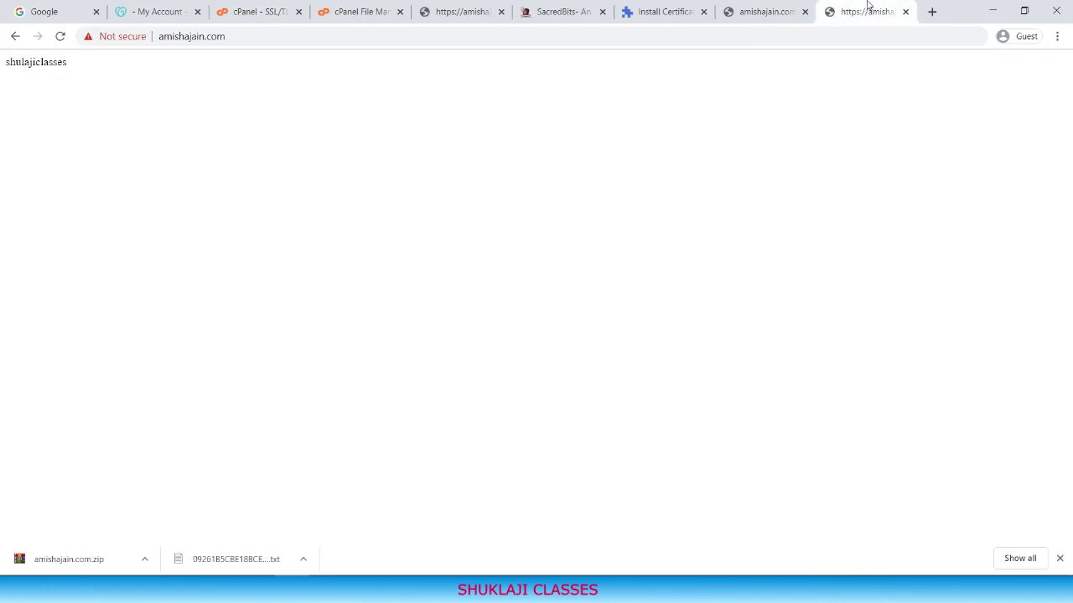
{"action": "left_click", "coordinate": [490, 38]}
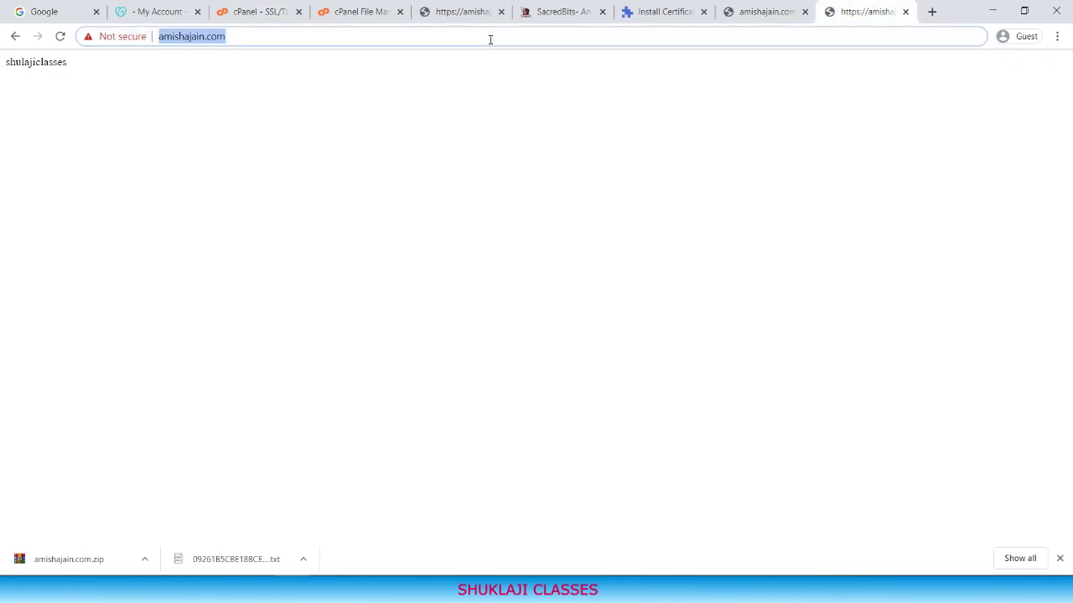
{"action": "type", "text": "https://amishajain.com/"}
{"action": "key", "text": "Return"}
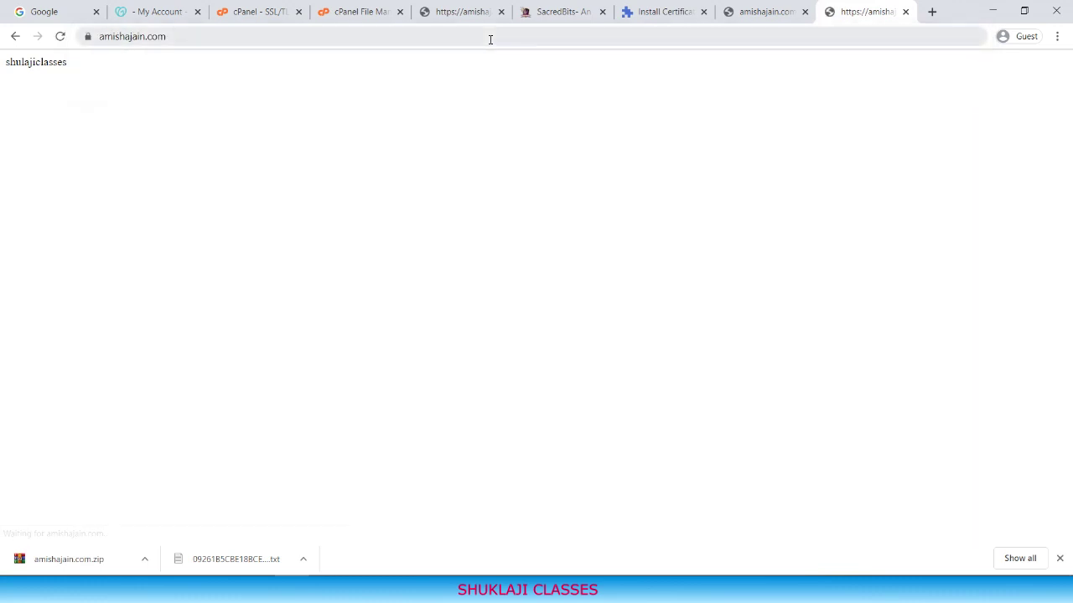